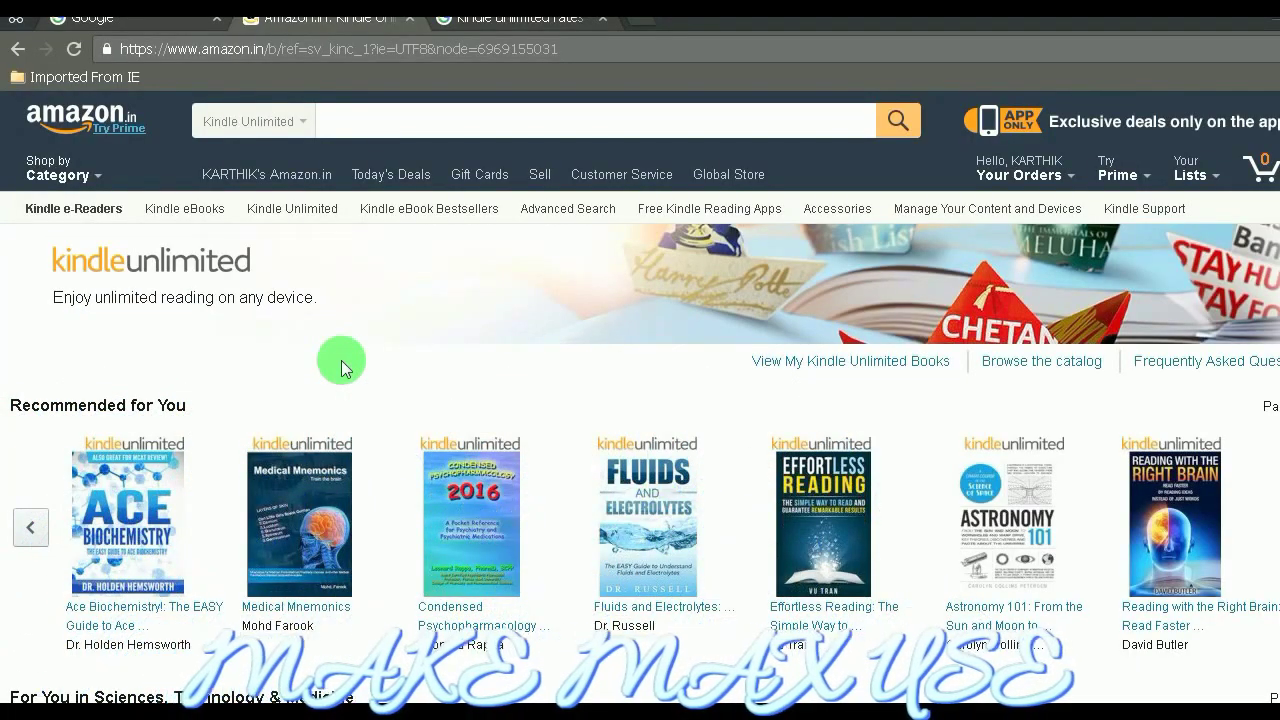
Step: Scroll to the Biographies row and open the 'Steve Jobs: 50 Life and Business Lessons' product page
{"action": "scroll", "coordinate": [341, 360], "scroll_direction": "down", "scroll_amount": 1}
{"action": "scroll", "coordinate": [343, 365], "scroll_direction": "down", "scroll_amount": 1}
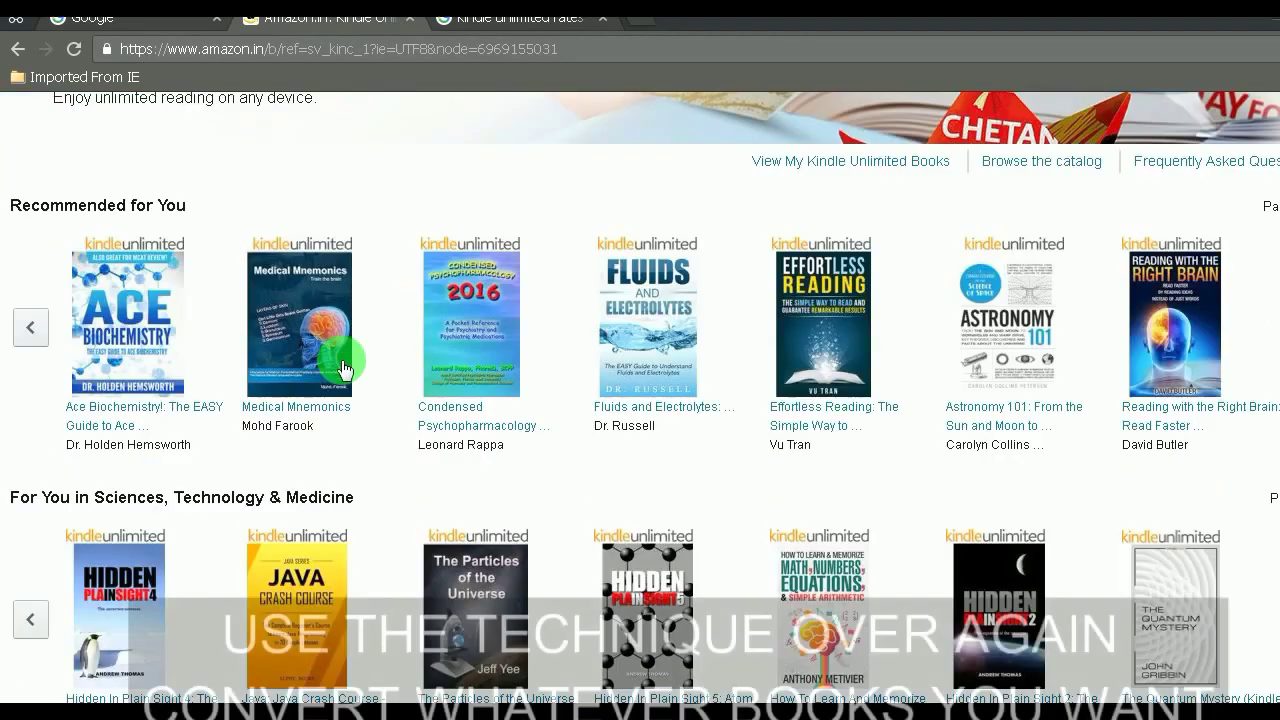
{"action": "scroll", "coordinate": [342, 368], "scroll_direction": "down", "scroll_amount": 1}
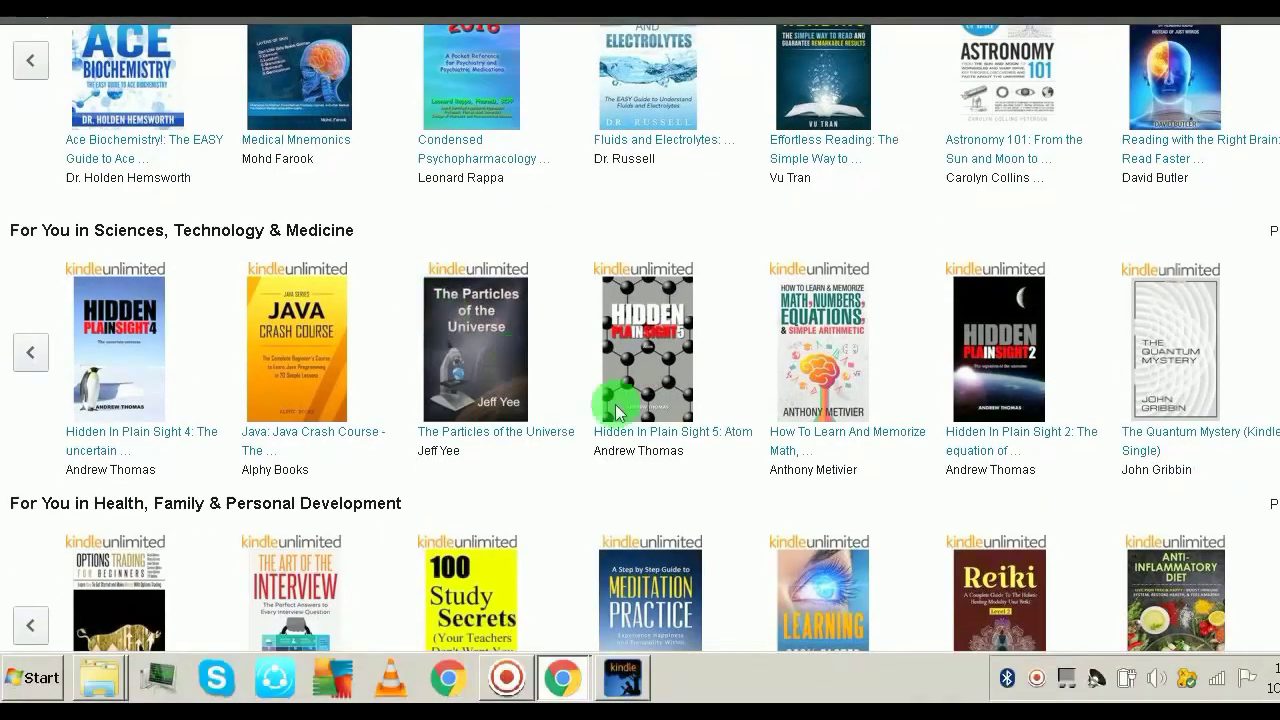
{"action": "scroll", "coordinate": [617, 410], "scroll_direction": "down", "scroll_amount": 15}
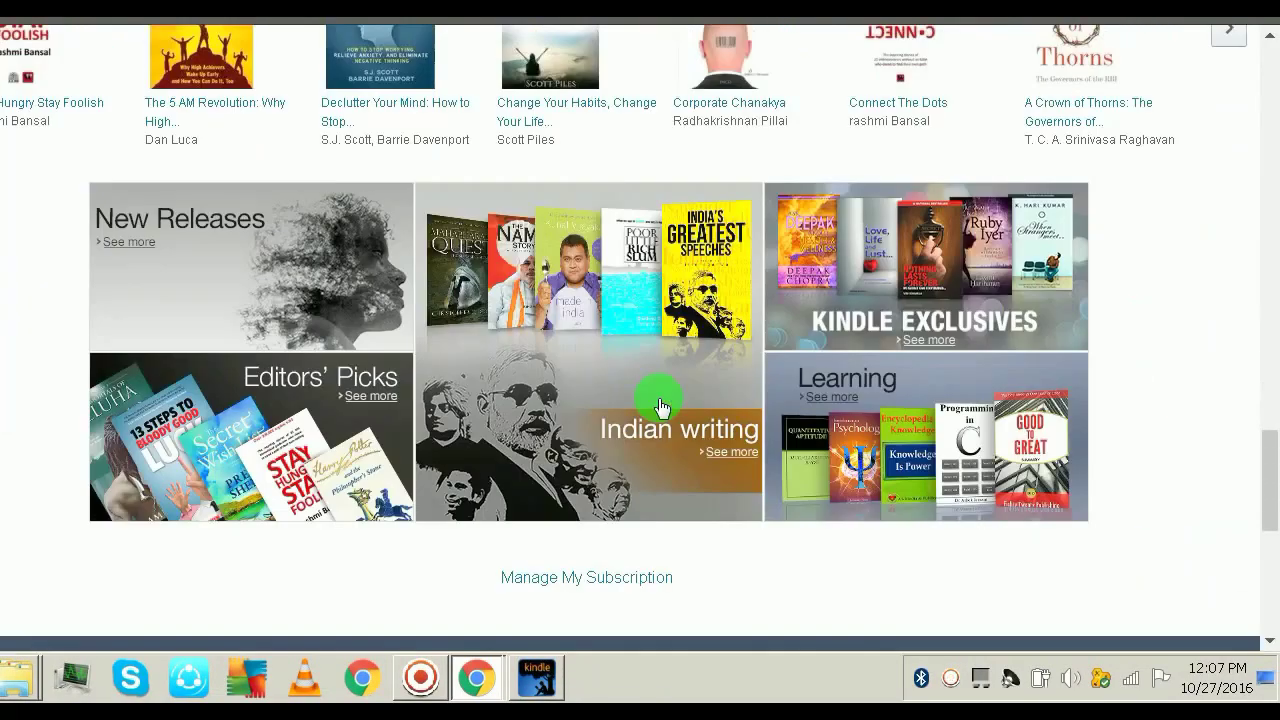
{"action": "scroll", "coordinate": [660, 405], "scroll_direction": "up", "scroll_amount": 7}
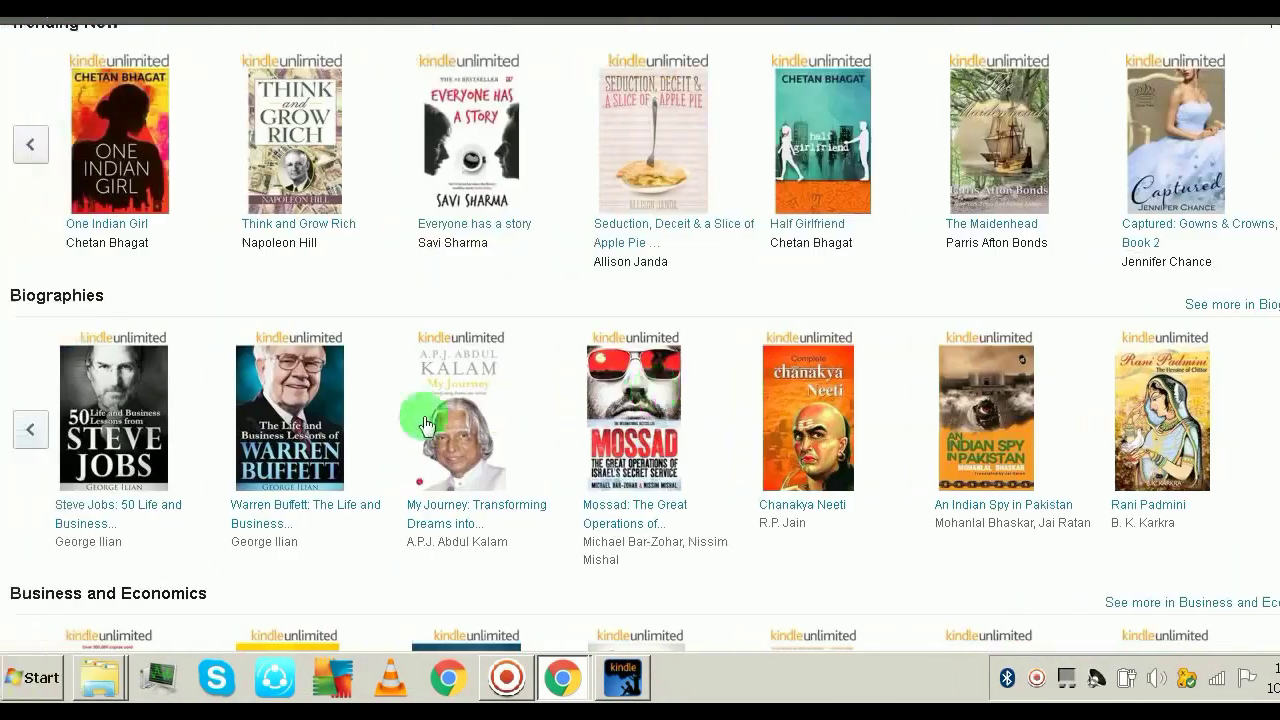
{"action": "left_click", "coordinate": [152, 515]}
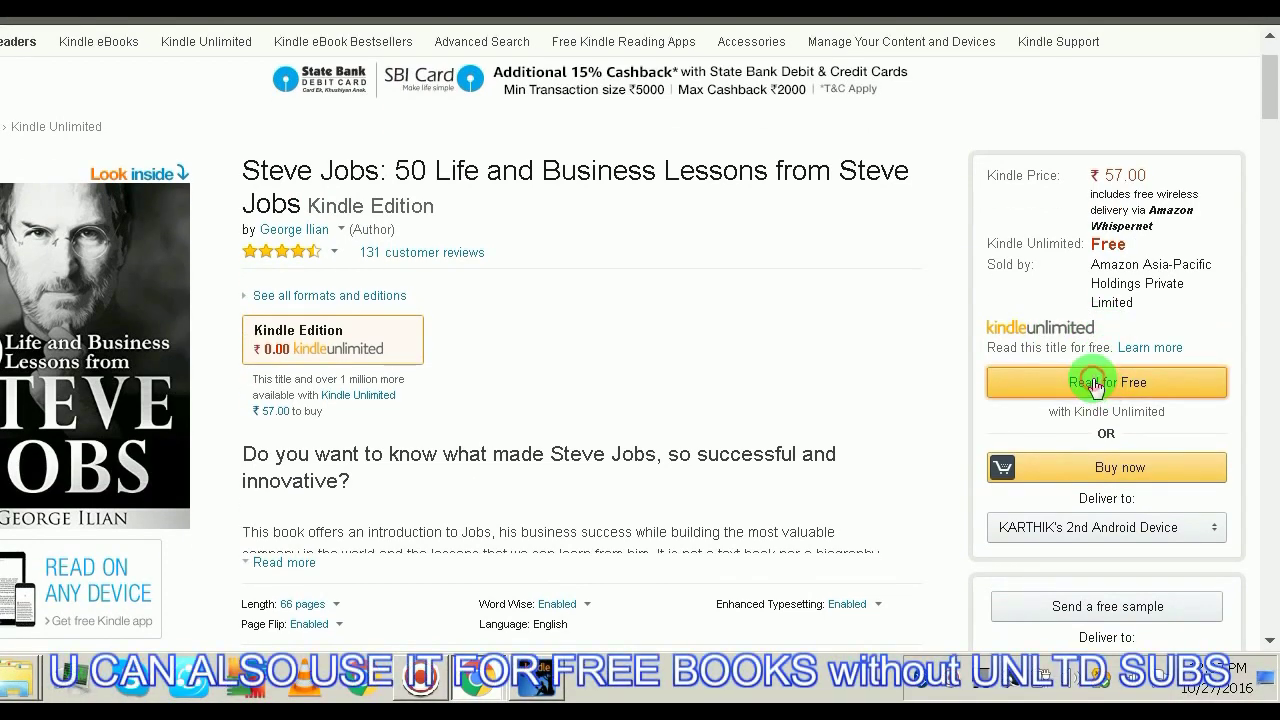
Step: Borrow the Steve Jobs book with Read for Free, close the Thank You tab, and scroll back up
{"action": "left_click", "coordinate": [1082, 384]}
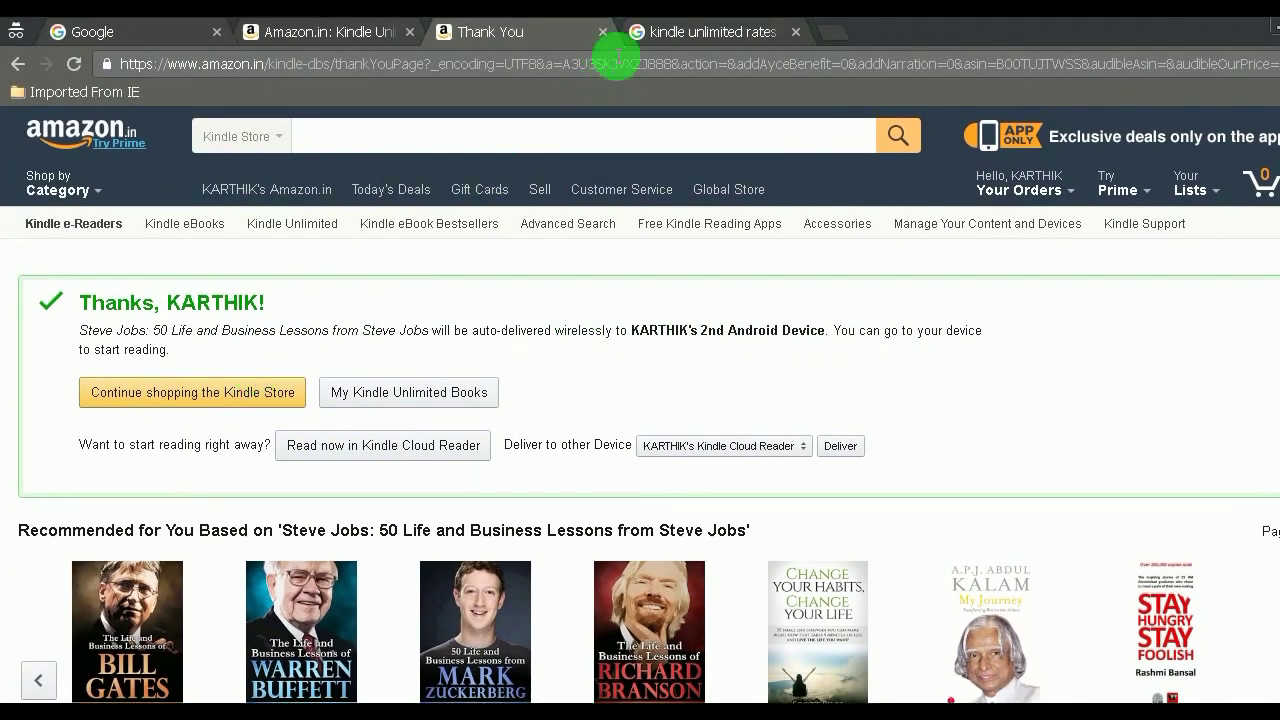
{"action": "left_click", "coordinate": [603, 32]}
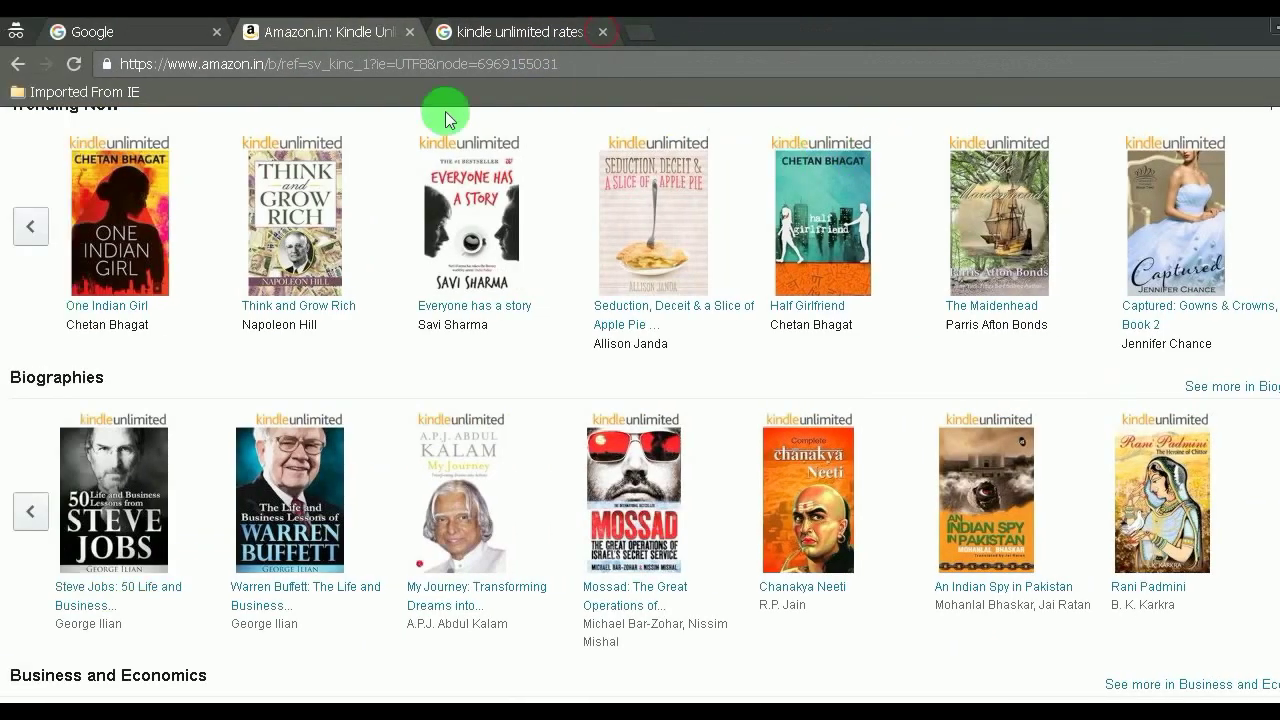
{"action": "scroll", "coordinate": [579, 218], "scroll_direction": "up", "scroll_amount": 20}
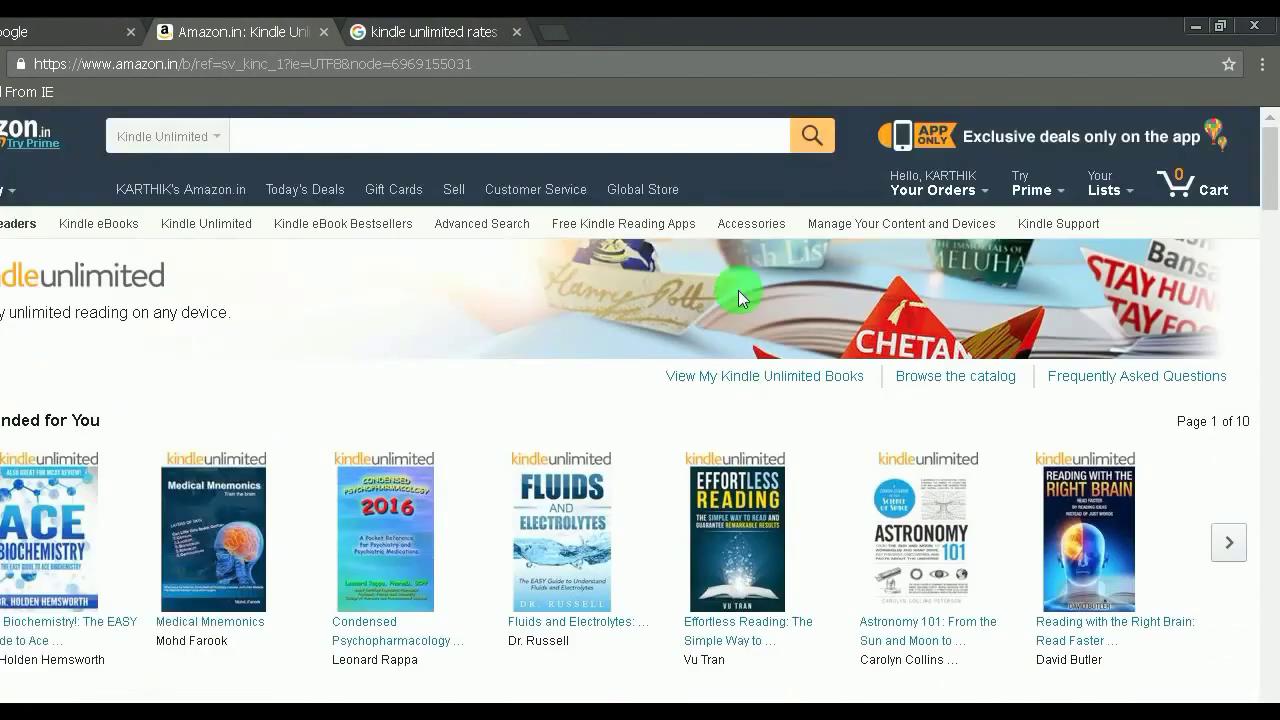
Step: Go from Your Account to Manage Your Content and Devices and scroll through the 32-book list
{"action": "left_click", "coordinate": [962, 186]}
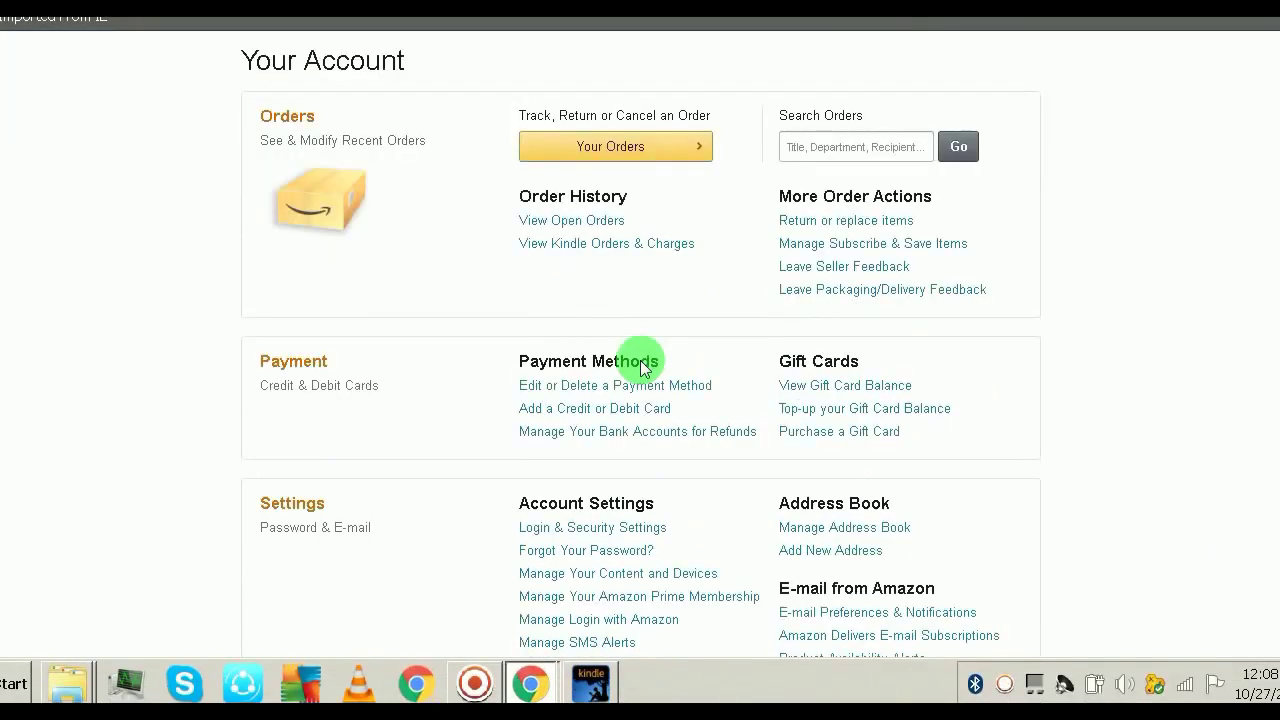
{"action": "scroll", "coordinate": [586, 535], "scroll_direction": "down", "scroll_amount": 2}
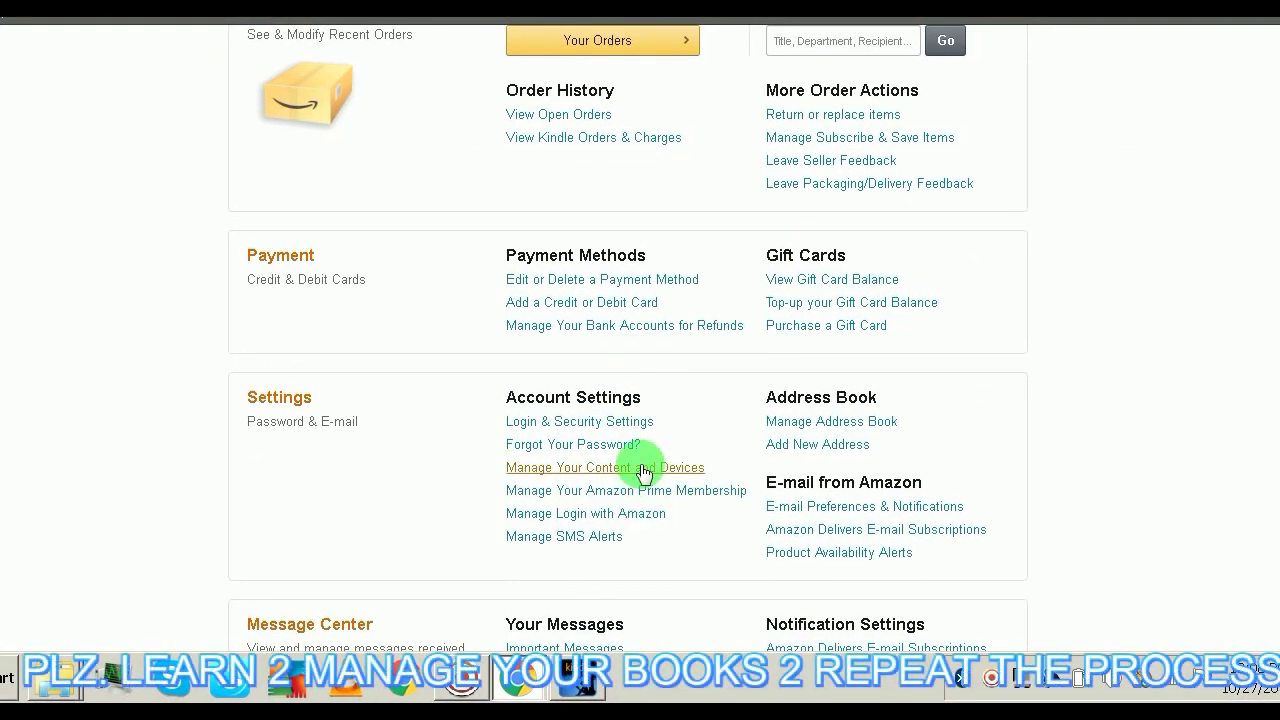
{"action": "left_click", "coordinate": [641, 467]}
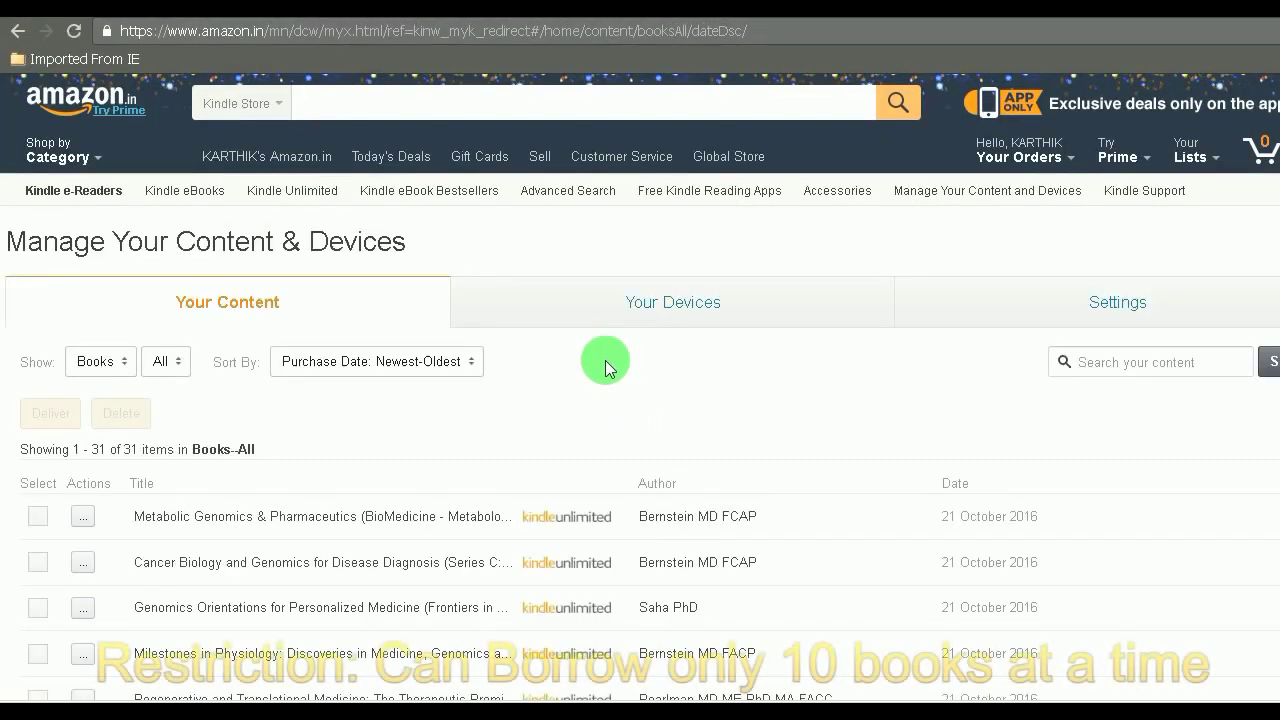
{"action": "scroll", "coordinate": [605, 360], "scroll_direction": "down", "scroll_amount": 2}
{"action": "scroll", "coordinate": [600, 357], "scroll_direction": "down", "scroll_amount": 3}
{"action": "scroll", "coordinate": [603, 366], "scroll_direction": "up", "scroll_amount": 3}
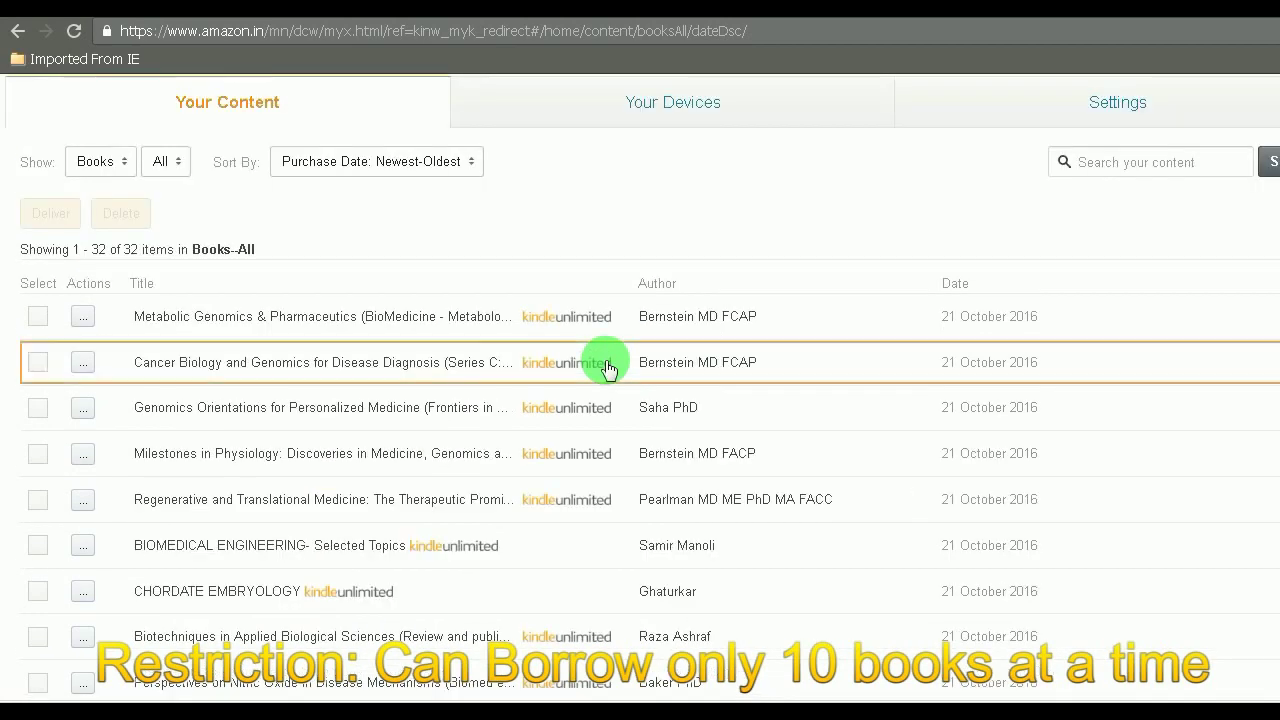
{"action": "scroll", "coordinate": [1270, 285], "scroll_direction": "down", "scroll_amount": 3}
{"action": "scroll", "coordinate": [1270, 280], "scroll_direction": "up", "scroll_amount": 3}
{"action": "scroll", "coordinate": [1268, 280], "scroll_direction": "down", "scroll_amount": 2}
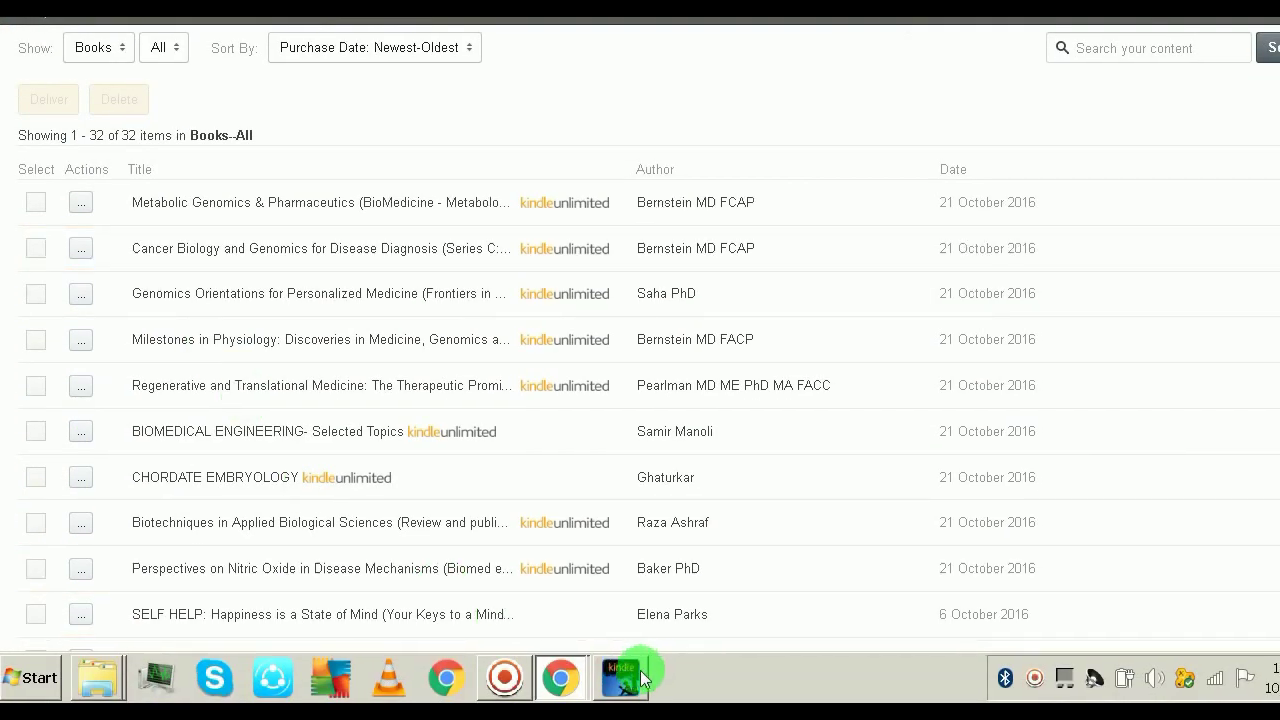
Step: Sync the Kindle for PC library and download the Steve Jobs book
{"action": "left_click", "coordinate": [640, 677]}
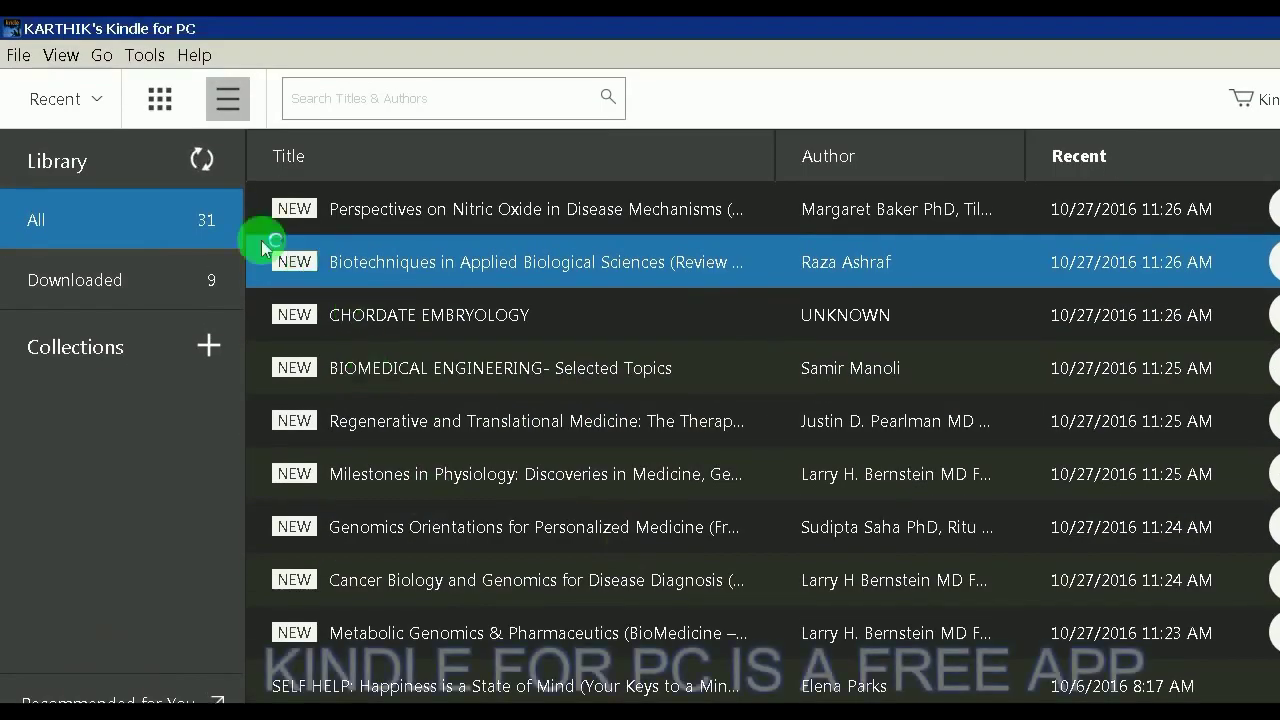
{"action": "left_click", "coordinate": [208, 175]}
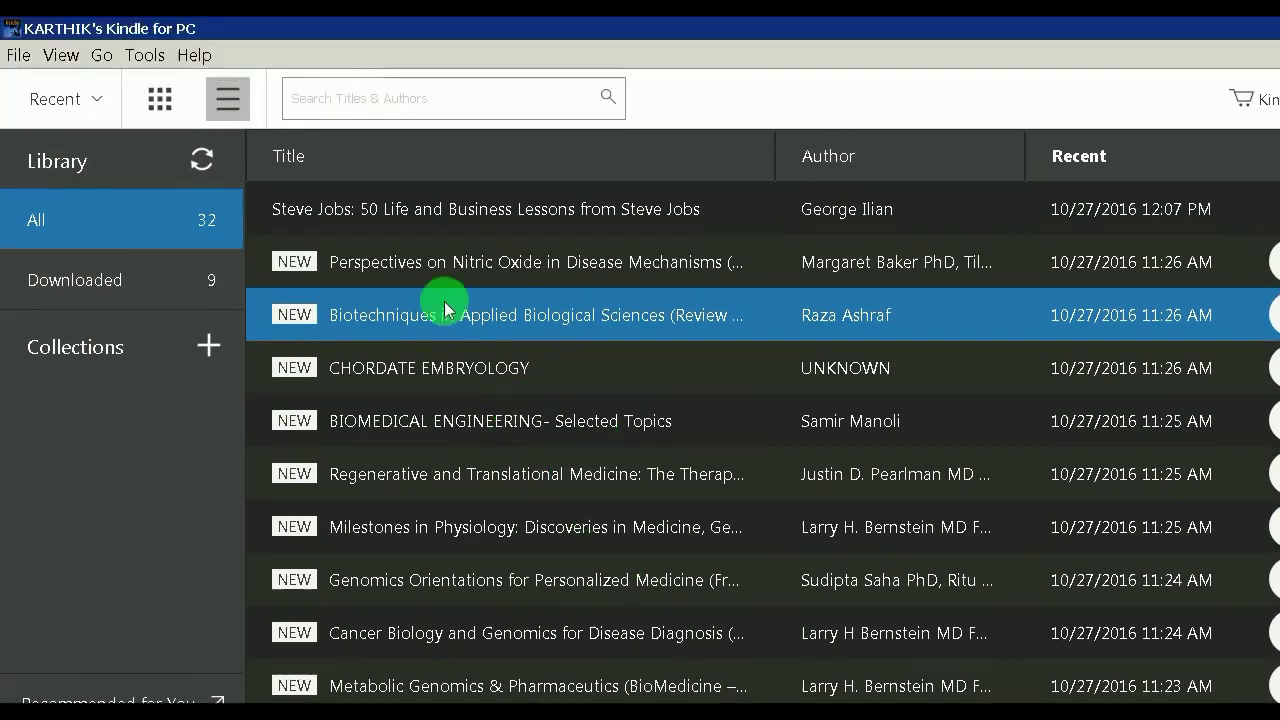
{"action": "left_click", "coordinate": [442, 225]}
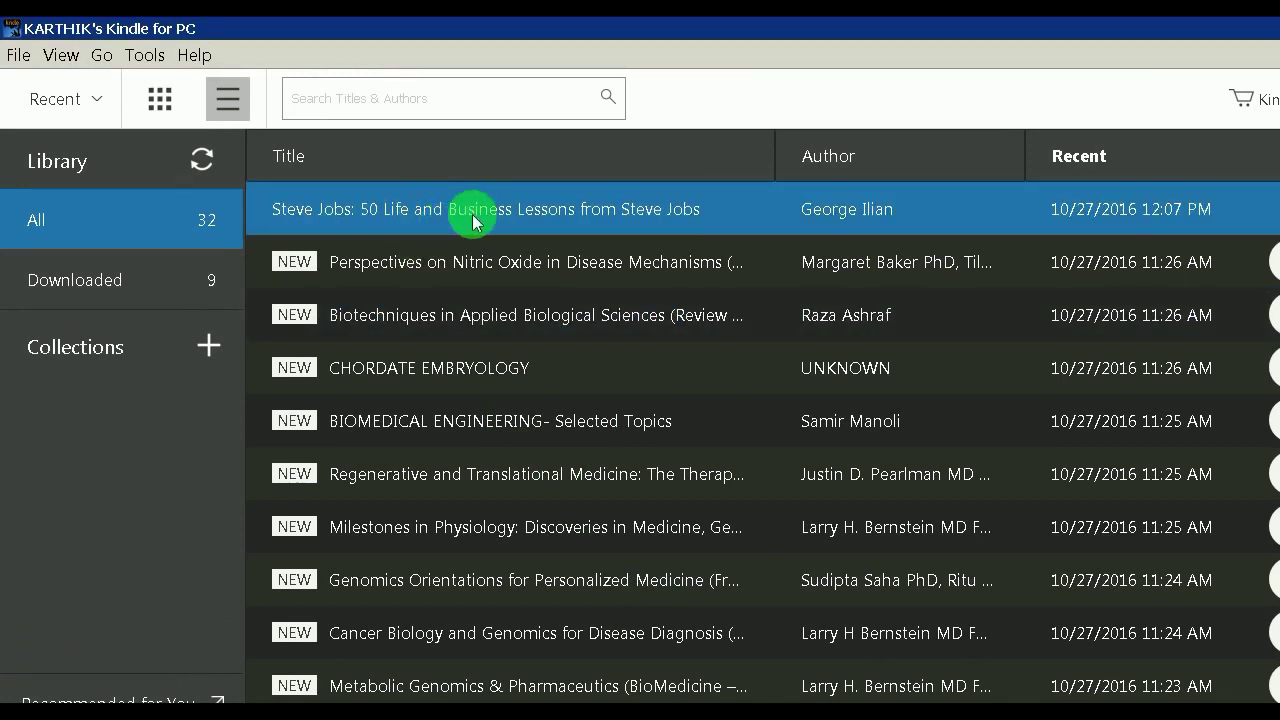
{"action": "right_click", "coordinate": [473, 215]}
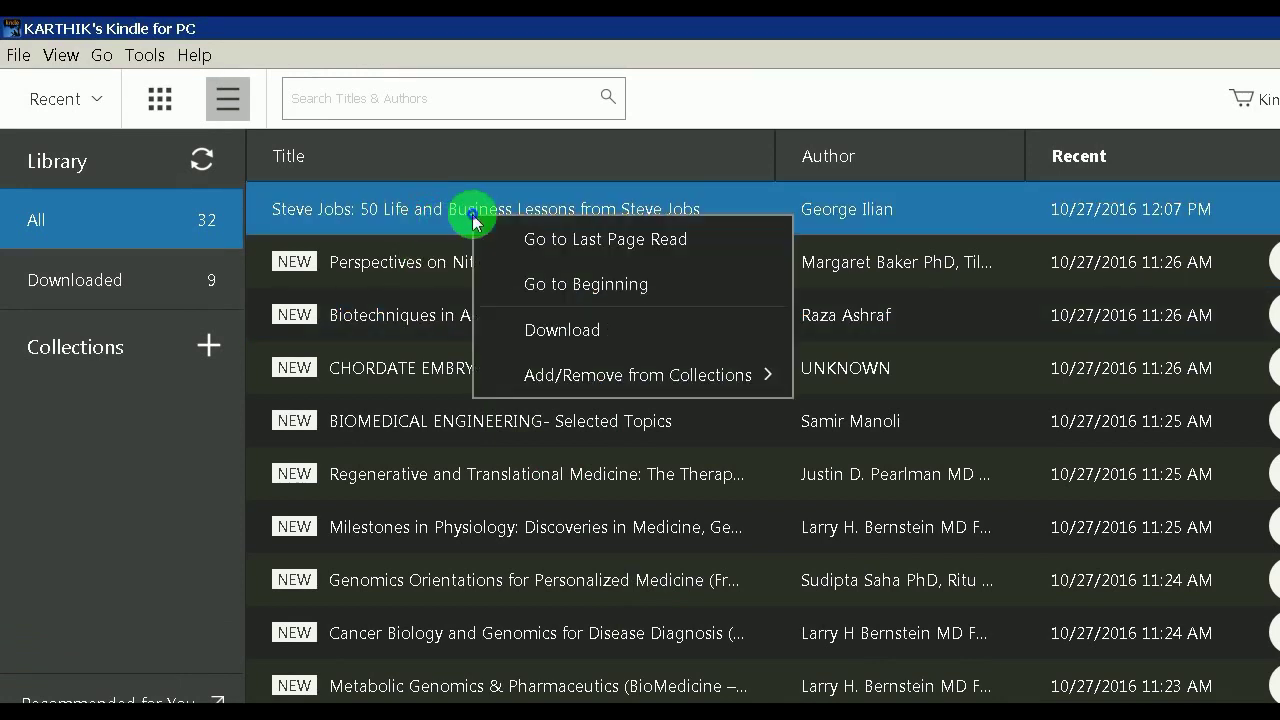
{"action": "left_click", "coordinate": [584, 331]}
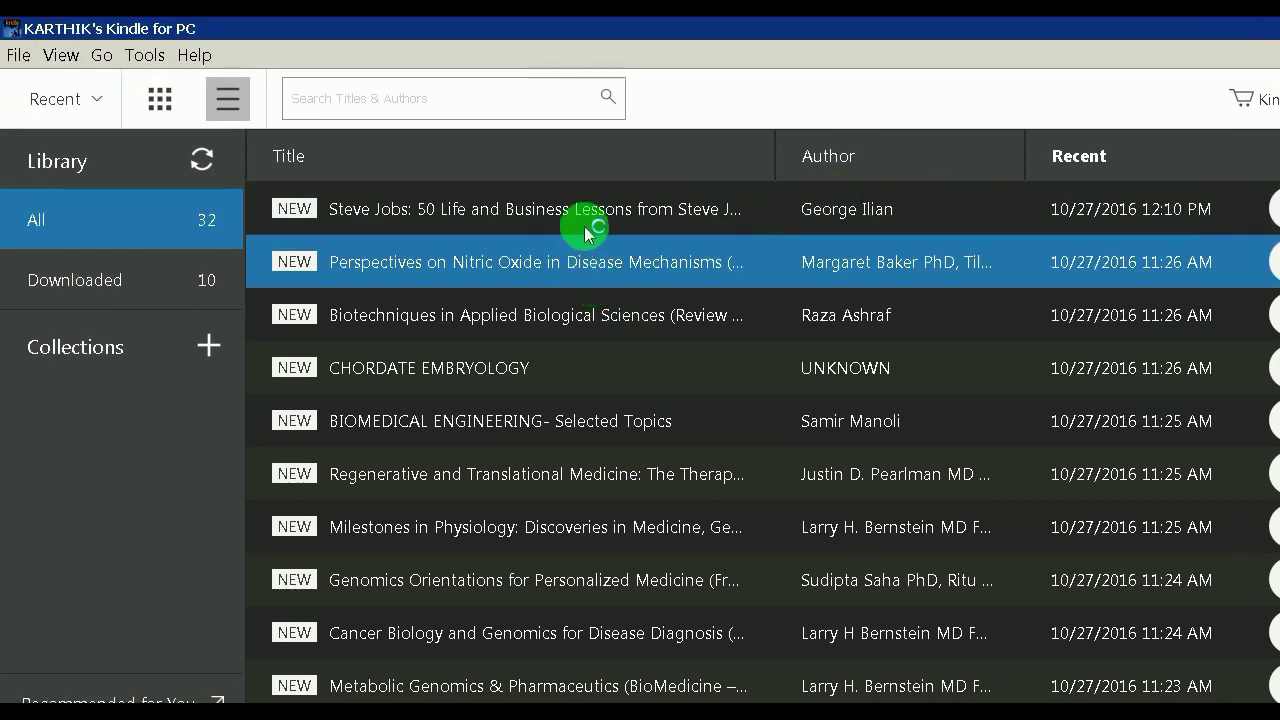
{"action": "left_click", "coordinate": [586, 210]}
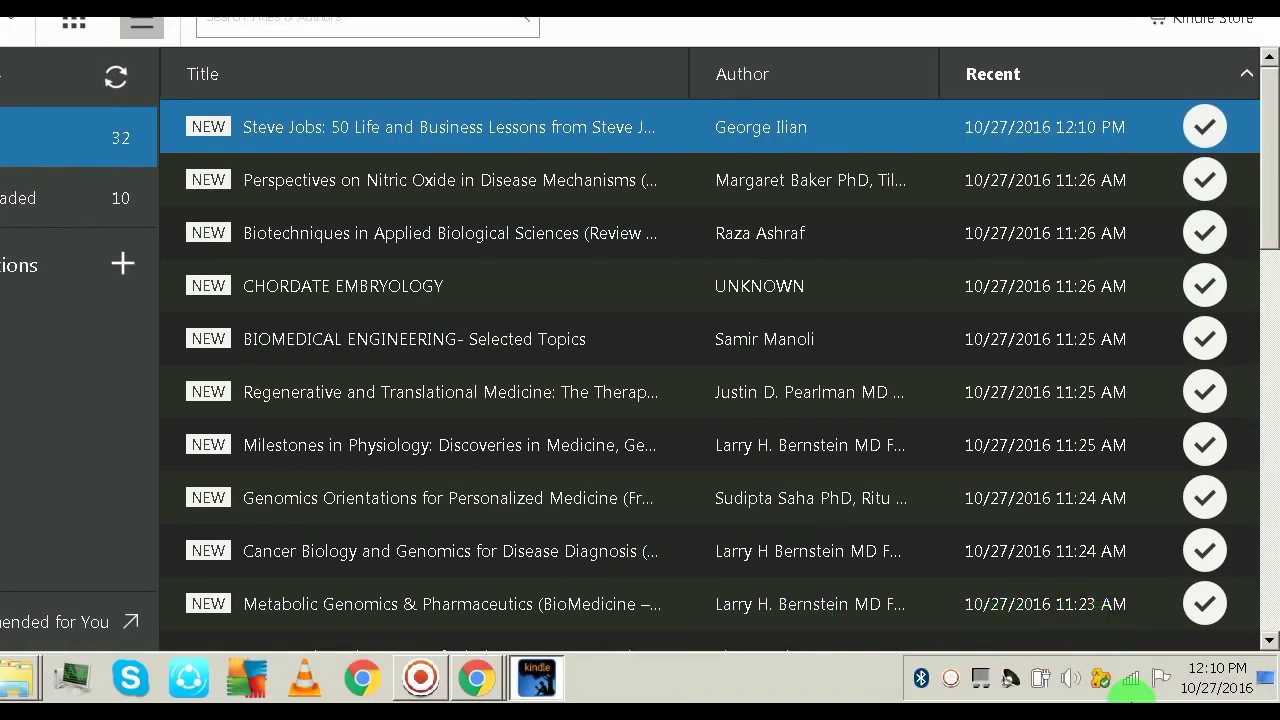
Step: Disconnect the PC from the TP-LINK_00E9CE Wi-Fi network
{"action": "left_click", "coordinate": [1146, 674]}
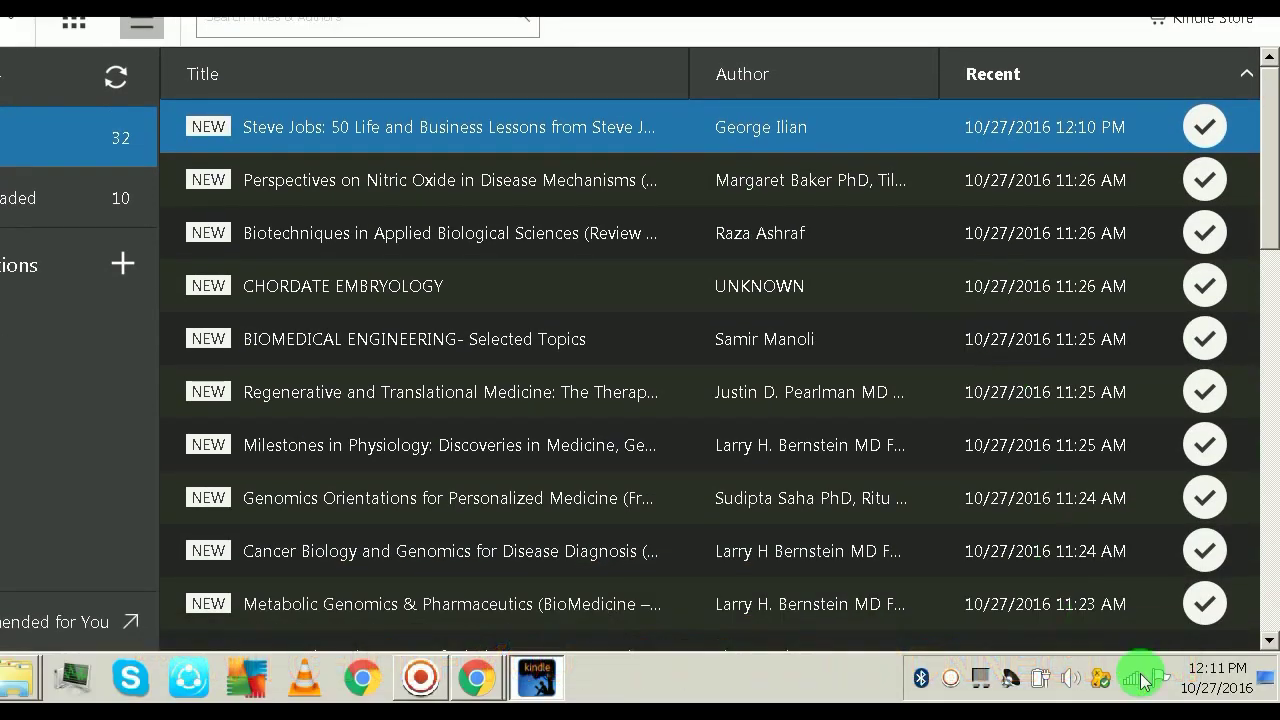
{"action": "left_click", "coordinate": [1135, 680]}
{"action": "left_click", "coordinate": [1115, 345]}
{"action": "left_click", "coordinate": [1188, 380]}
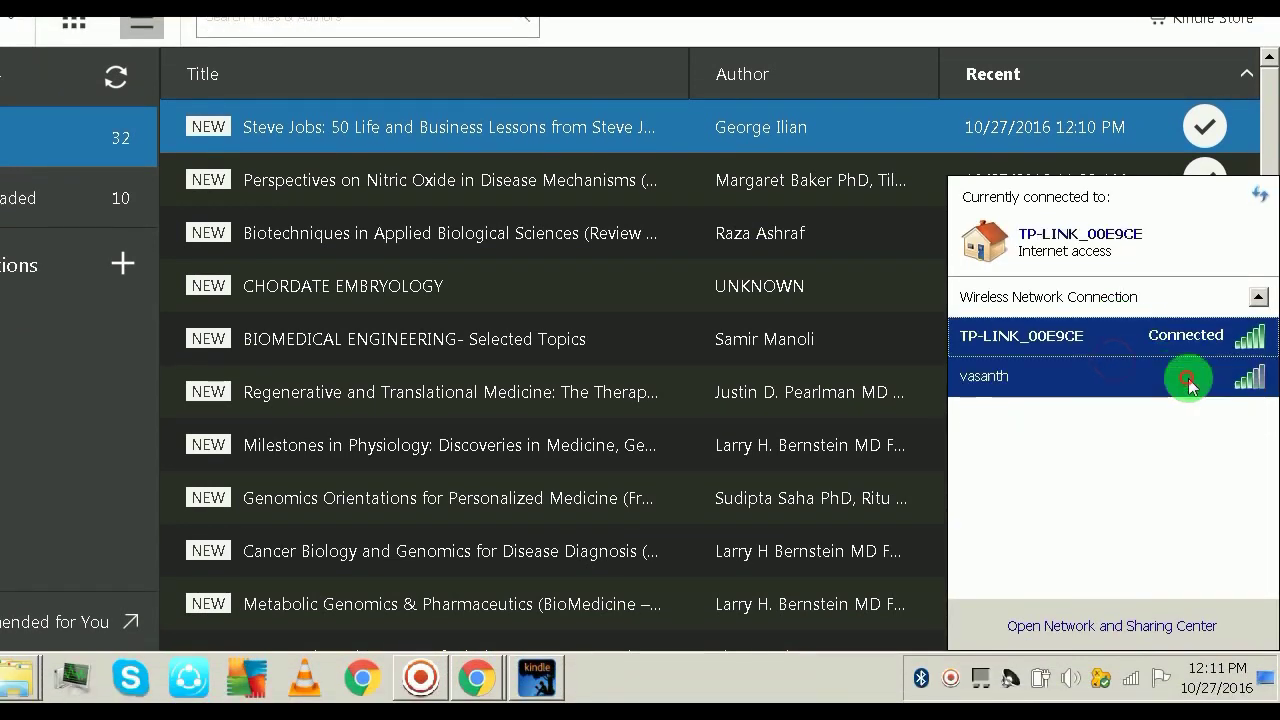
{"action": "left_click", "coordinate": [1133, 688]}
Step: Launch Kindle Converter from a Start search for 'kindl' and import the downloaded Kindle books
{"action": "left_click", "coordinate": [25, 680]}
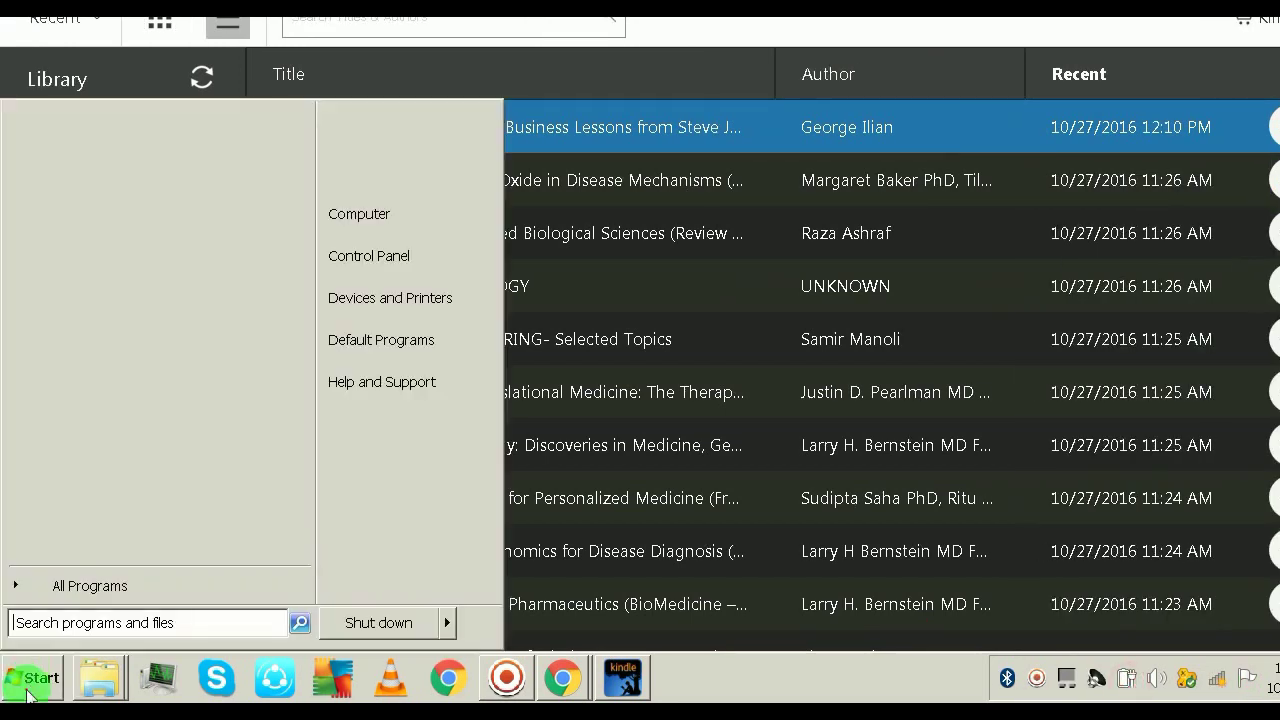
{"action": "left_click", "coordinate": [108, 623]}
{"action": "type", "text": "kindle"}
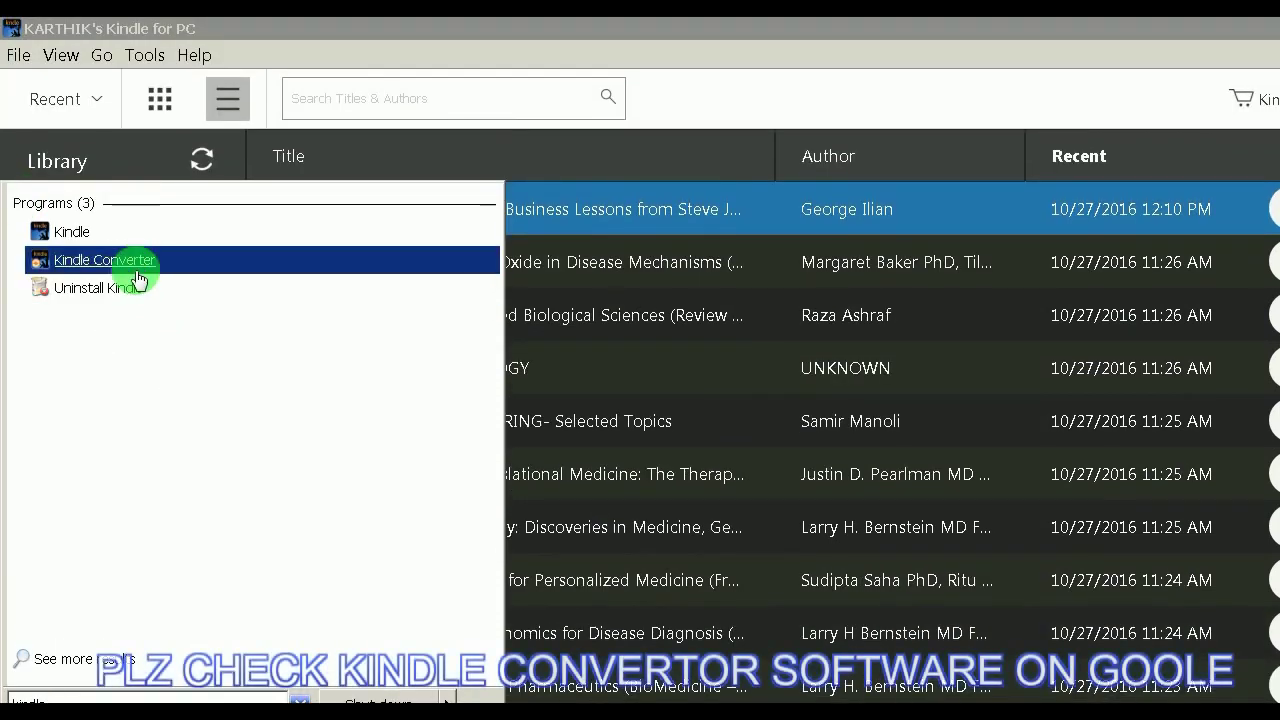
{"action": "left_click", "coordinate": [130, 179]}
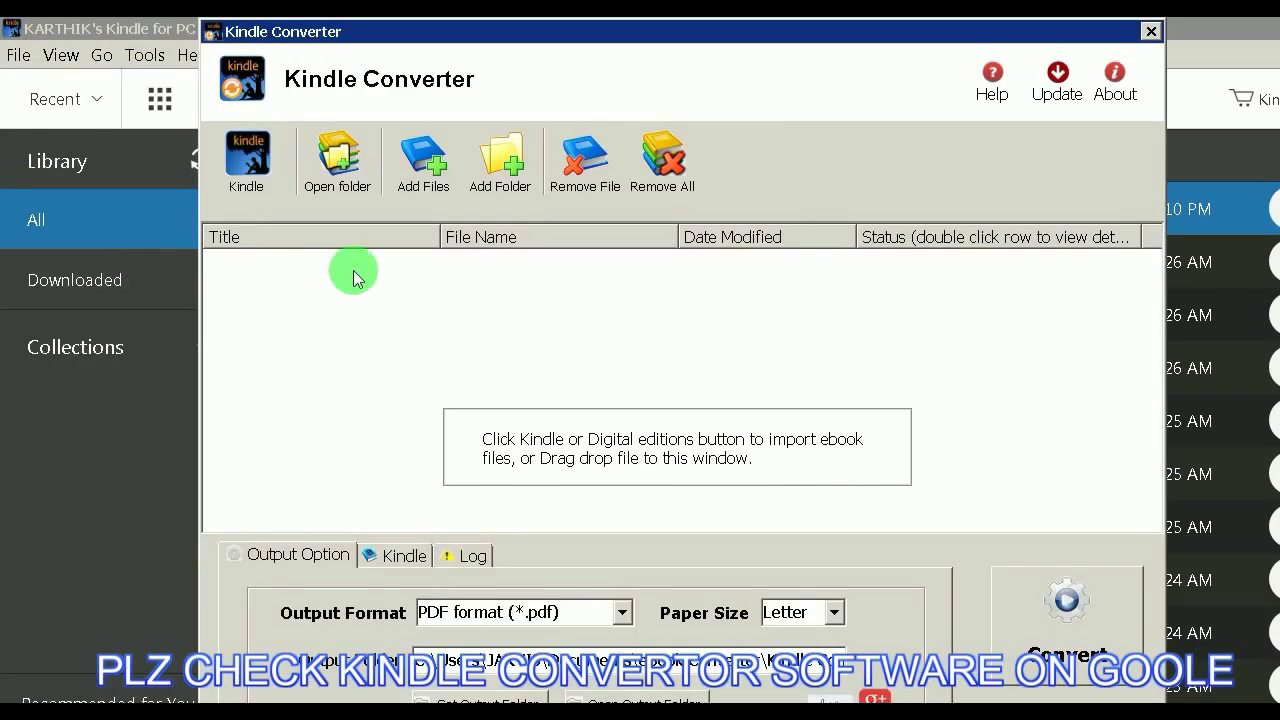
{"action": "left_click", "coordinate": [255, 168]}
{"action": "left_click", "coordinate": [452, 36]}
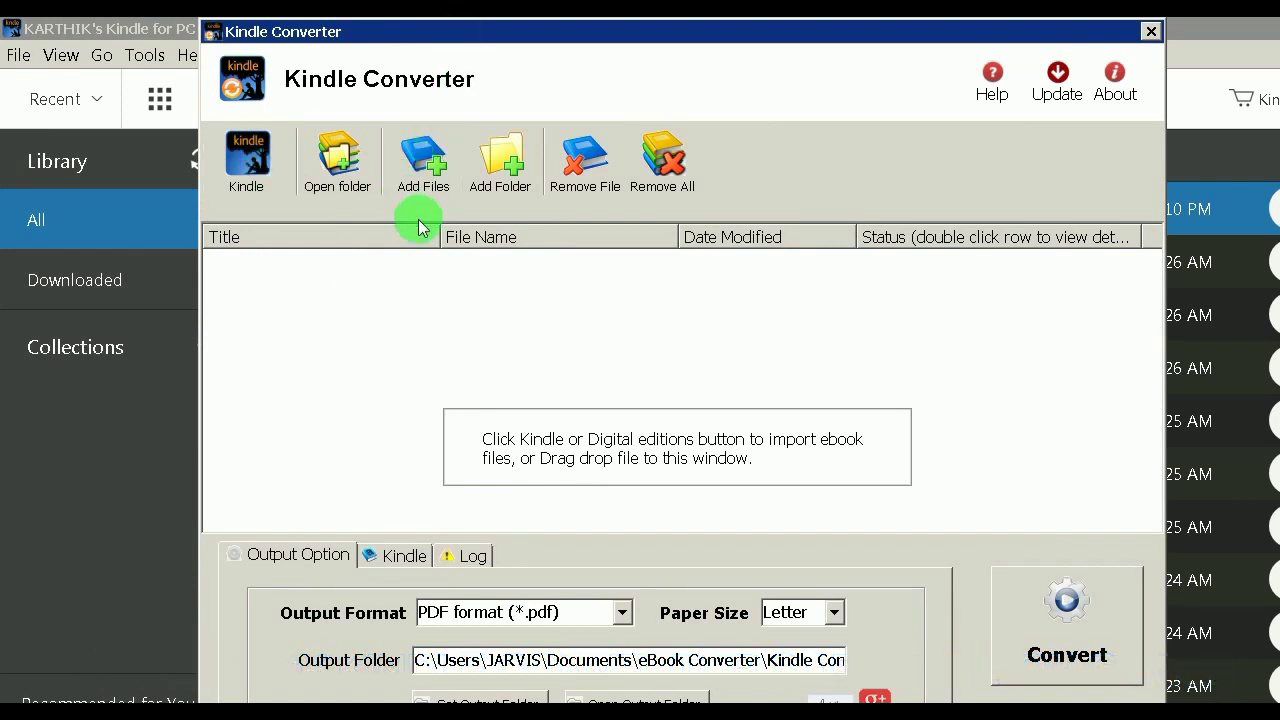
{"action": "left_click", "coordinate": [268, 180]}
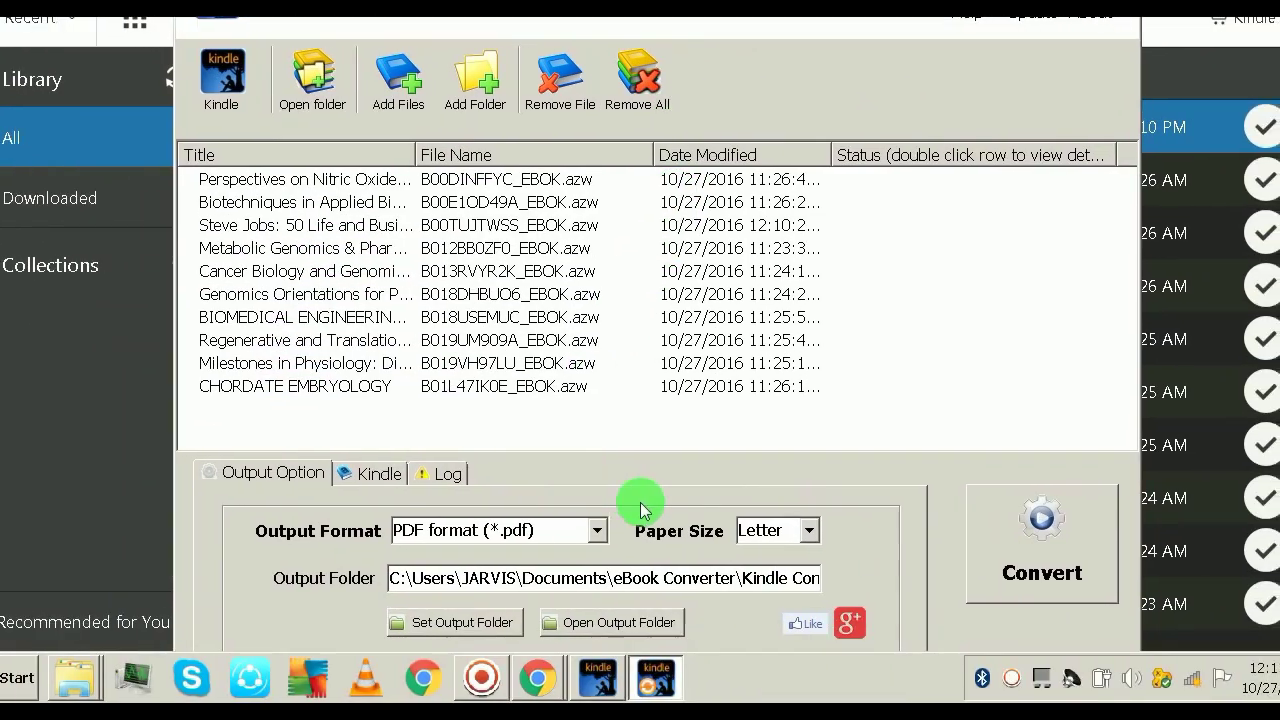
Step: Convert the books to A4 PDFs and dismiss the 'Some eBook Failed' message
{"action": "left_click", "coordinate": [809, 530]}
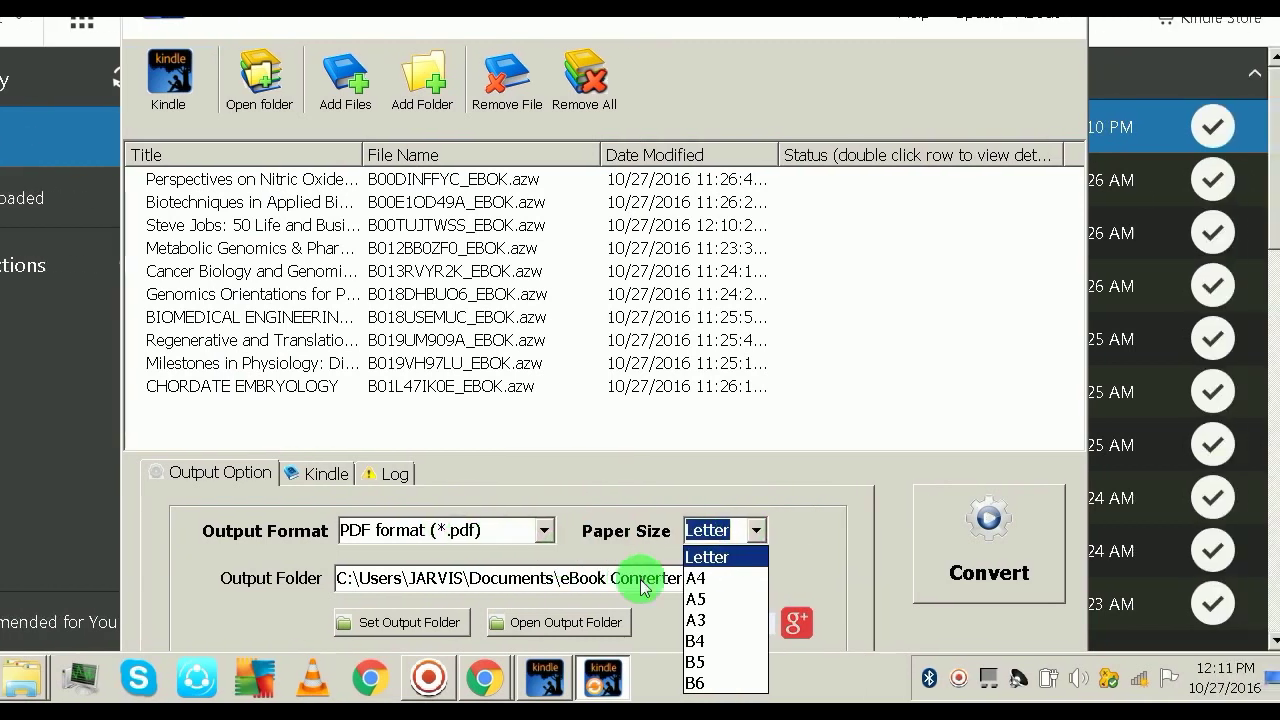
{"action": "left_click", "coordinate": [690, 580]}
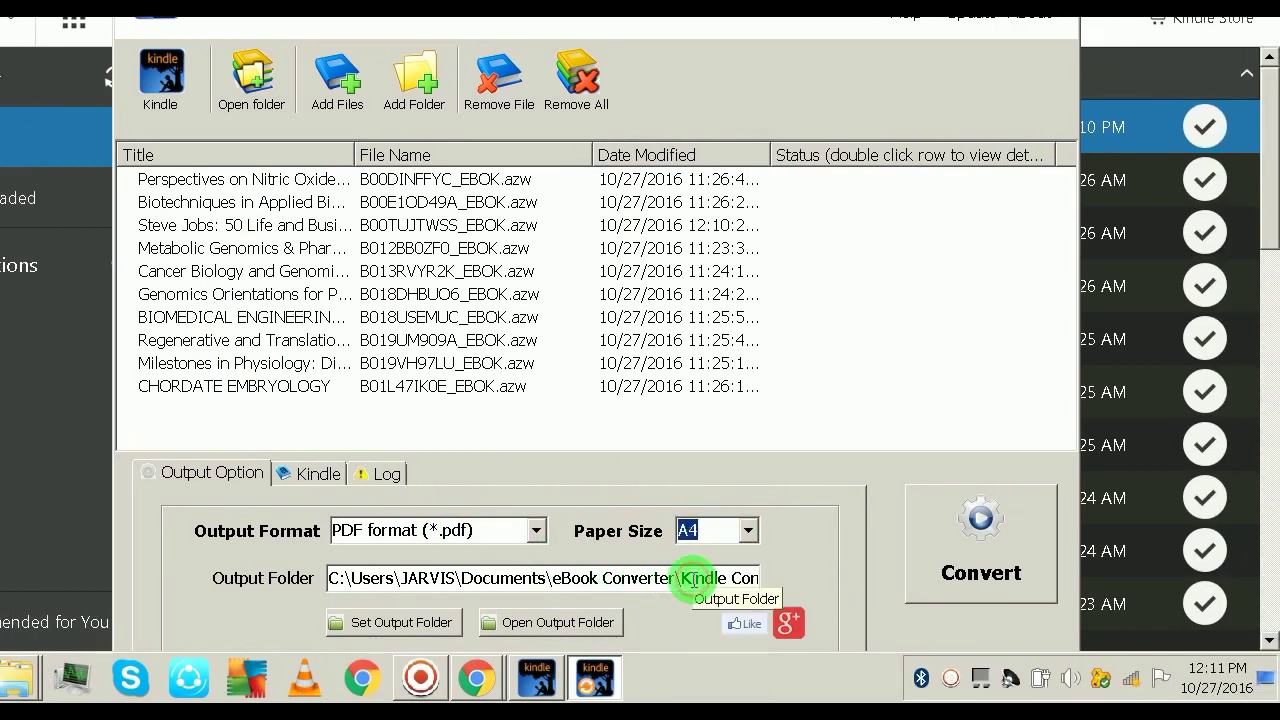
{"action": "left_click", "coordinate": [976, 543]}
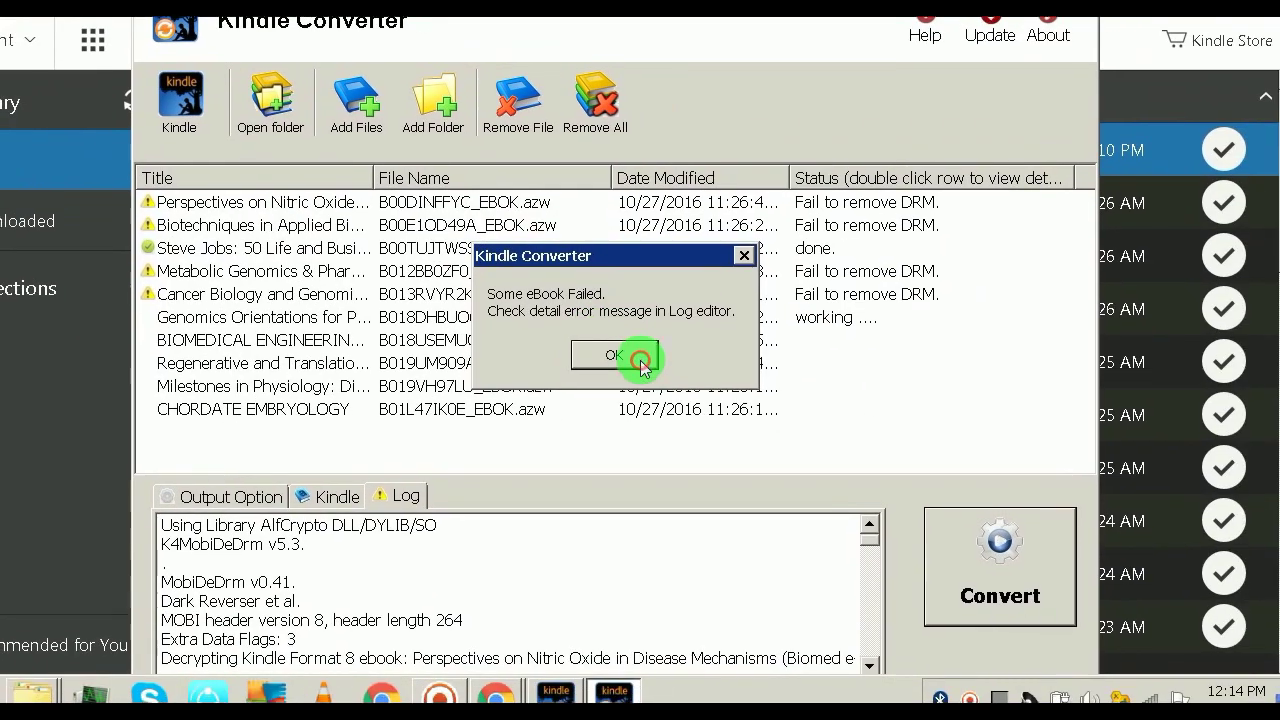
{"action": "left_click", "coordinate": [595, 348]}
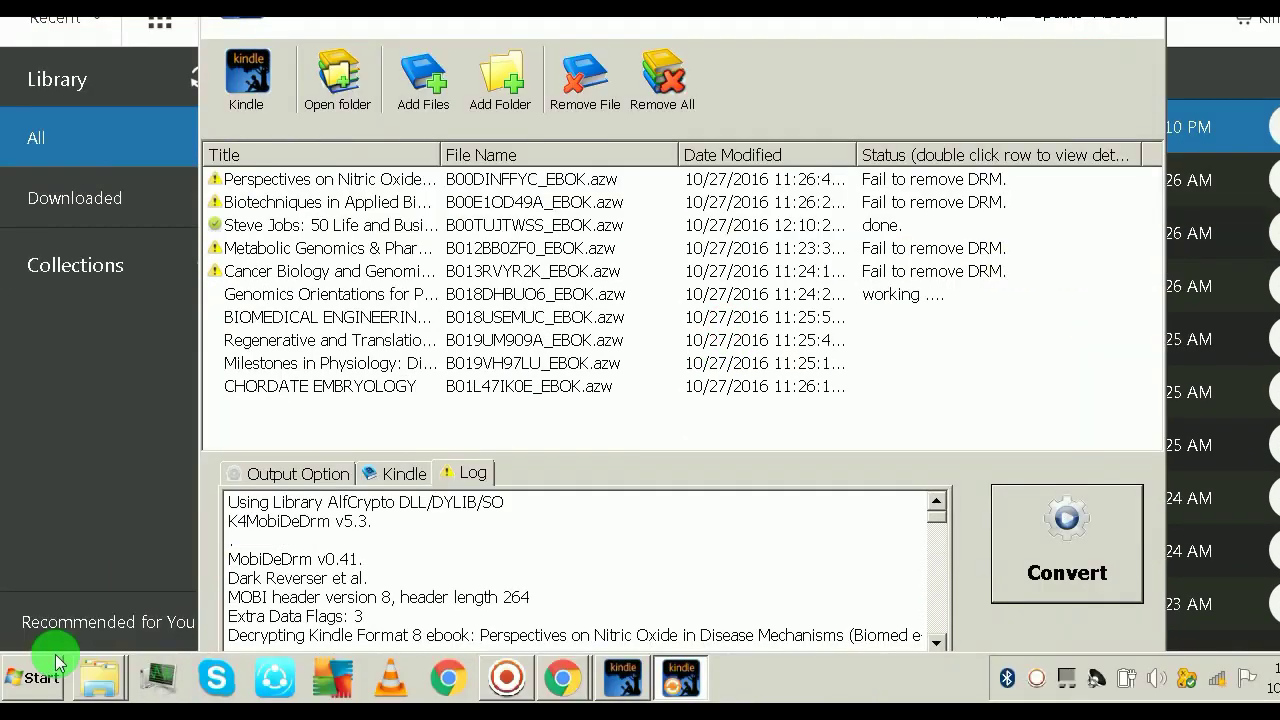
Step: Launch calibre from a Start search for 'calib'
{"action": "left_click", "coordinate": [25, 688]}
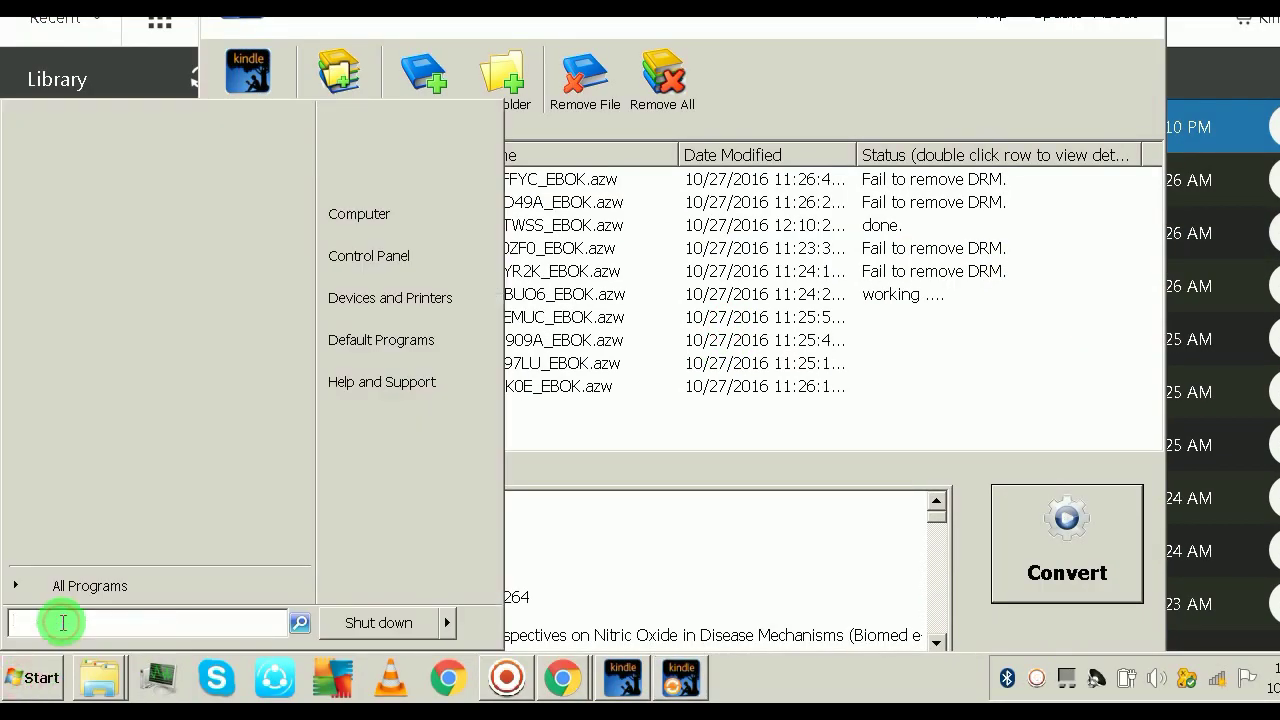
{"action": "type", "text": "calib"}
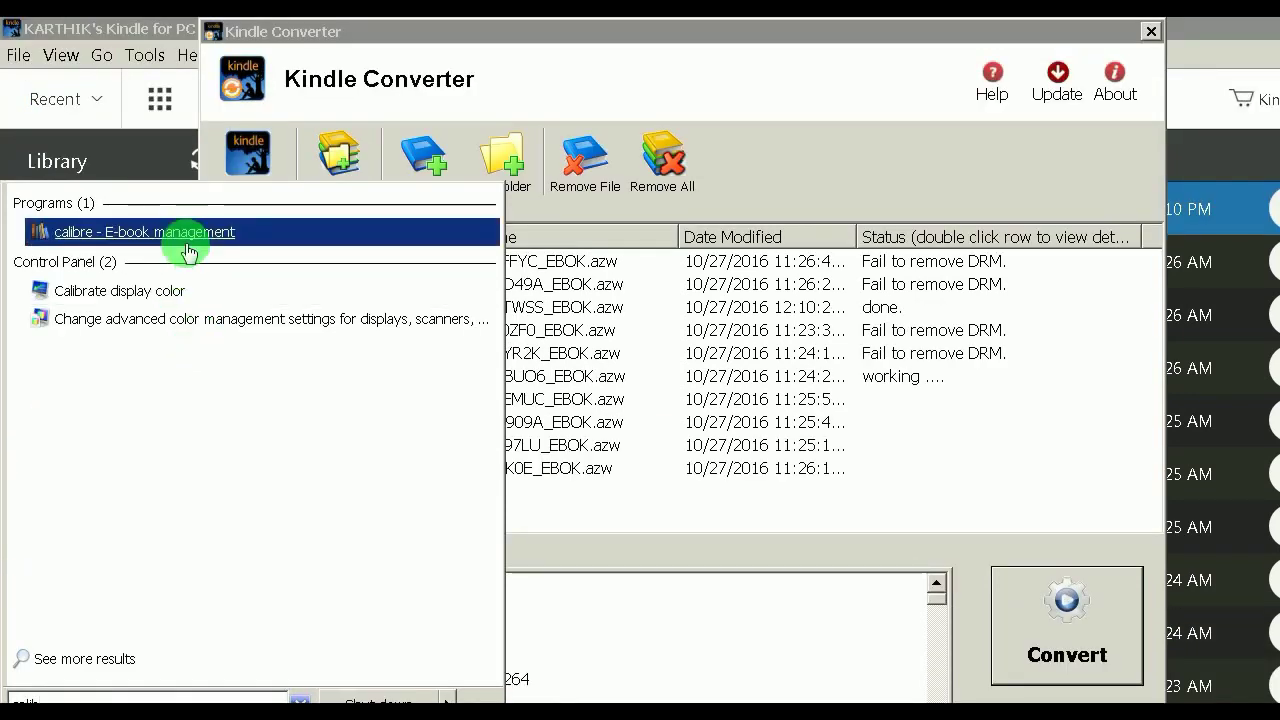
{"action": "left_click", "coordinate": [186, 150]}
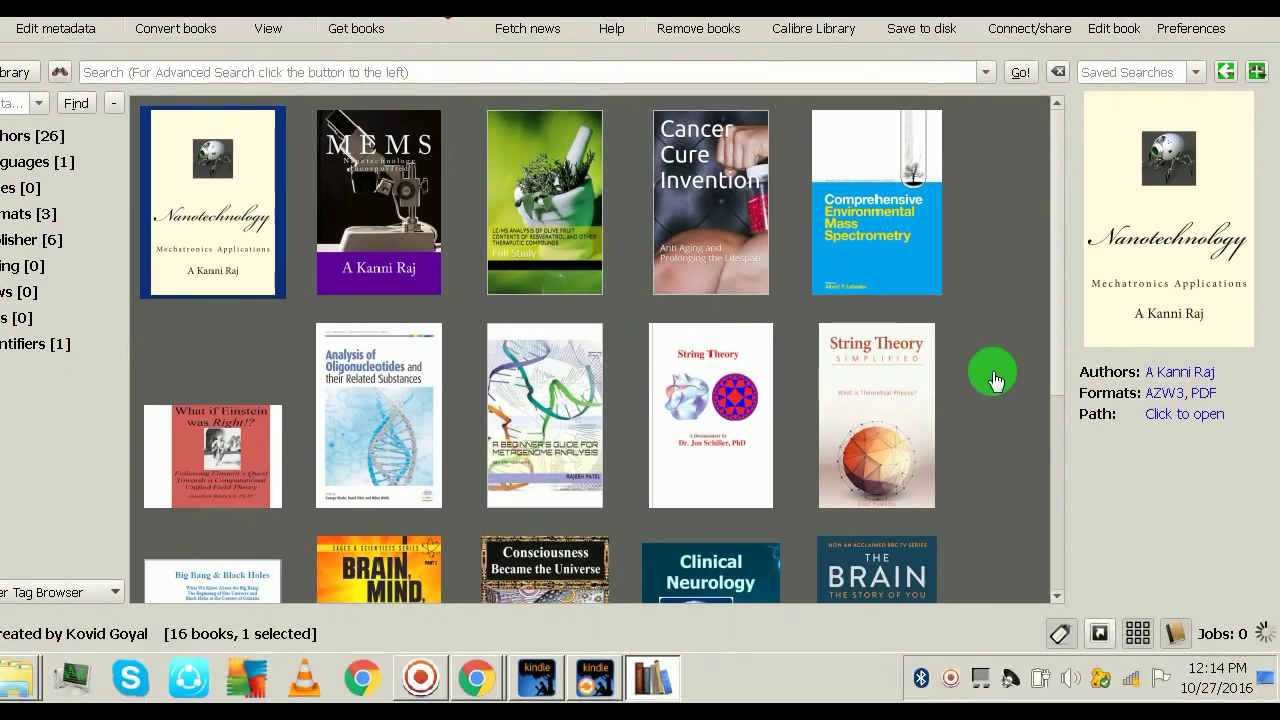
Step: Browse the 16-book cover grid and open The Brain by David Eagleman
{"action": "scroll", "coordinate": [994, 378], "scroll_direction": "down", "scroll_amount": 3}
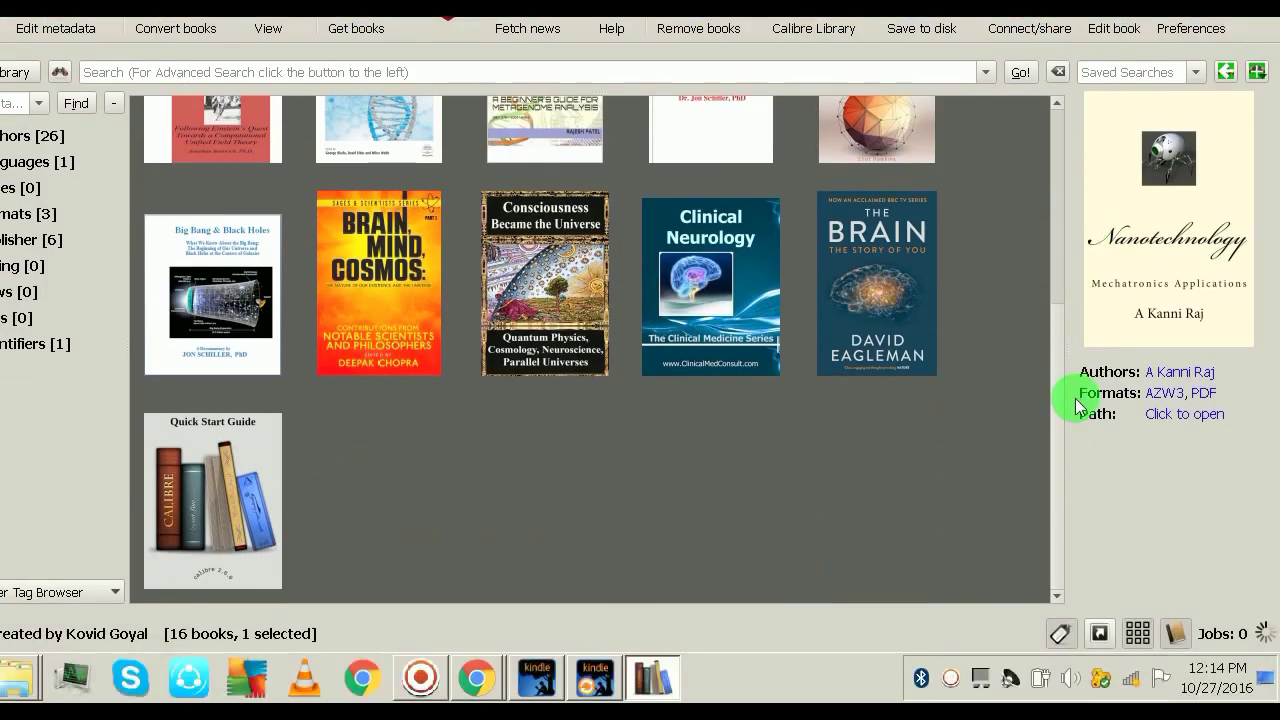
{"action": "left_click_drag", "start_coordinate": [1062, 427], "coordinate": [1055, 263]}
{"action": "left_click_drag", "start_coordinate": [1056, 345], "coordinate": [1051, 455]}
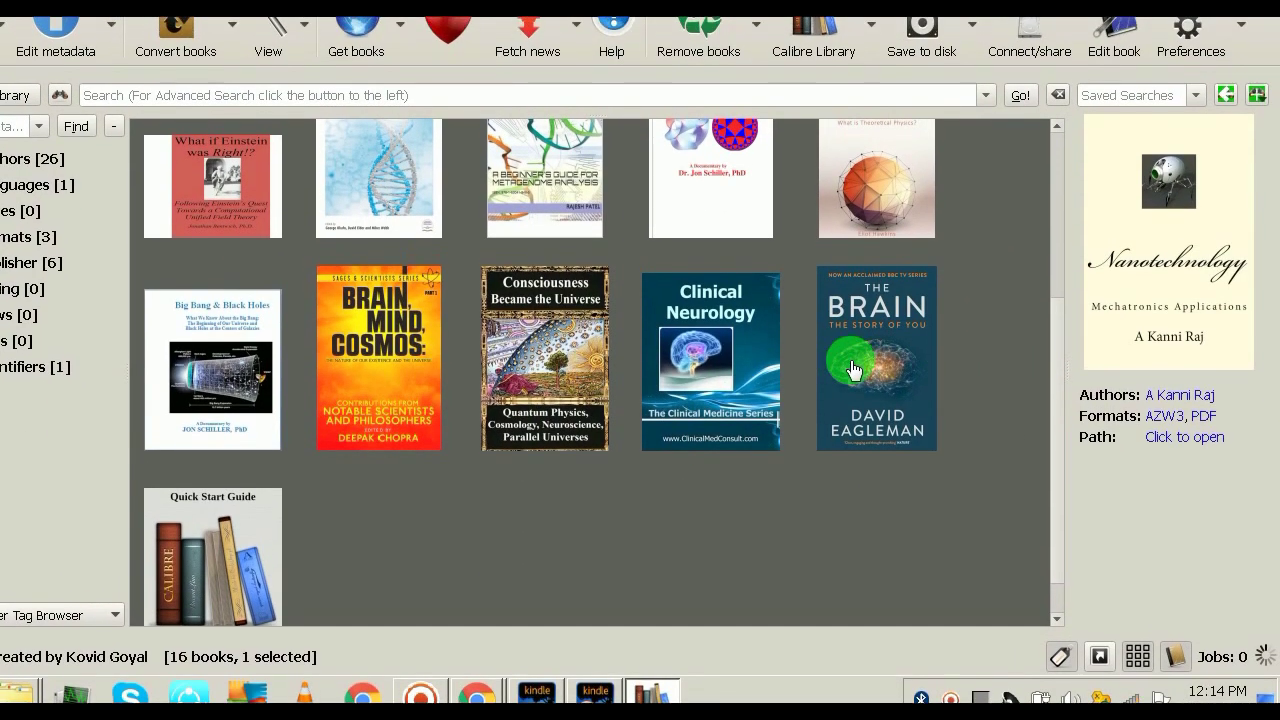
{"action": "left_click", "coordinate": [852, 371]}
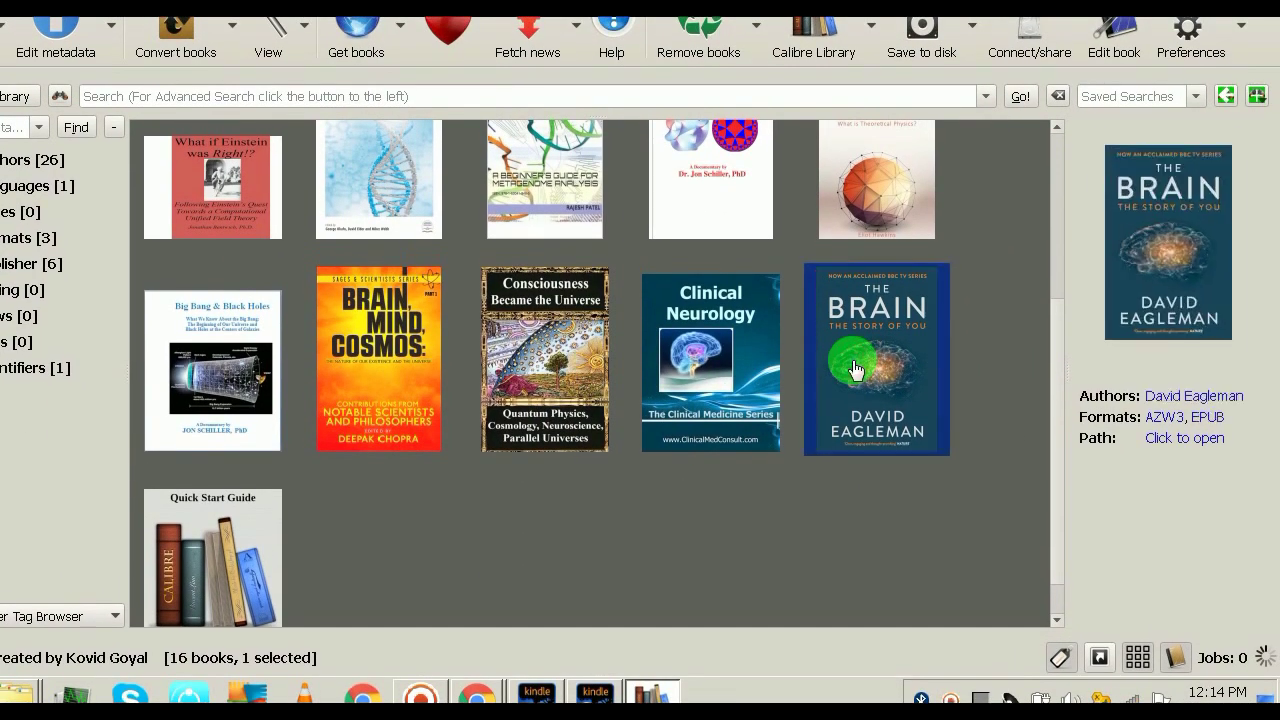
{"action": "left_click", "coordinate": [727, 505]}
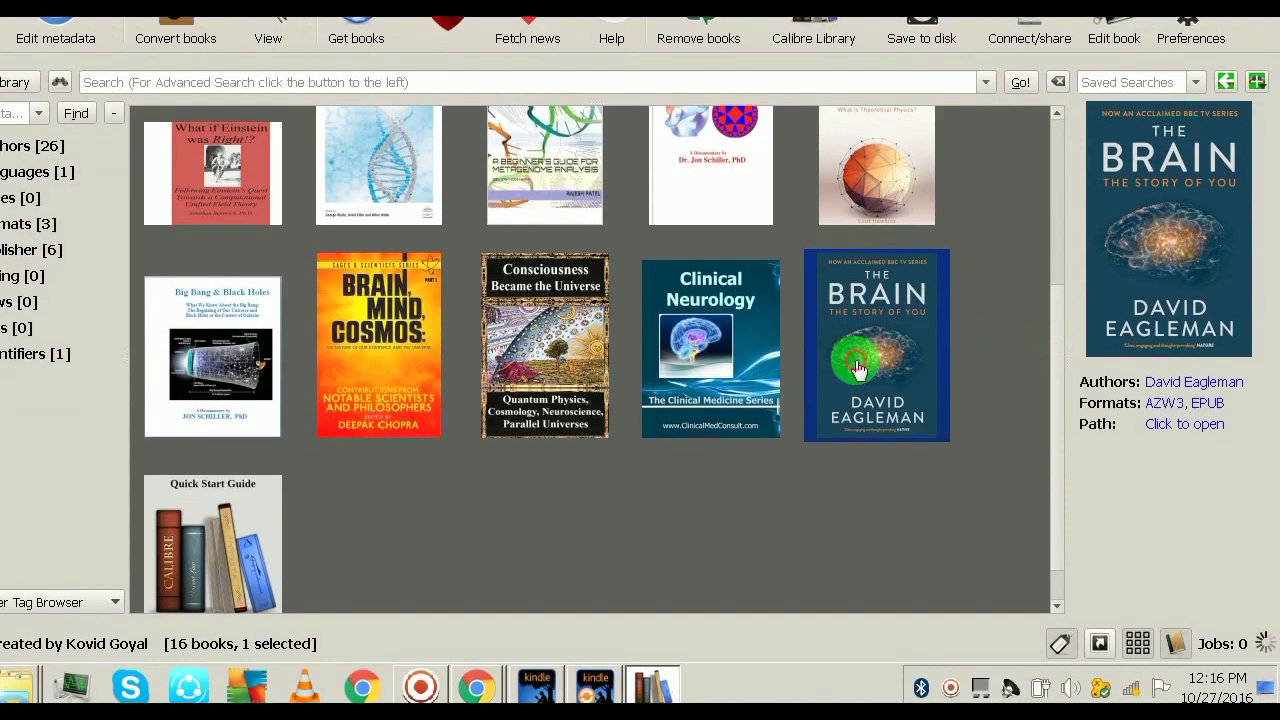
{"action": "left_click", "coordinate": [857, 357]}
{"action": "left_click", "coordinate": [885, 477]}
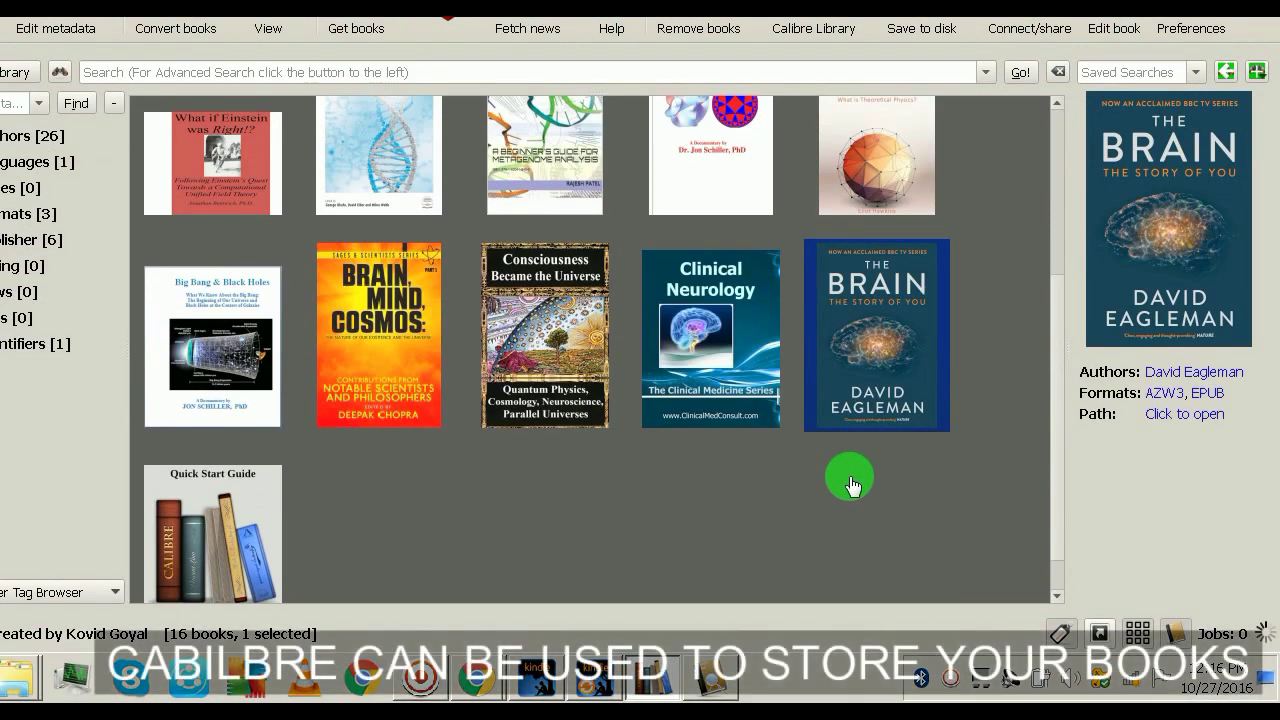
{"action": "scroll", "coordinate": [850, 485], "scroll_direction": "up", "scroll_amount": 3}
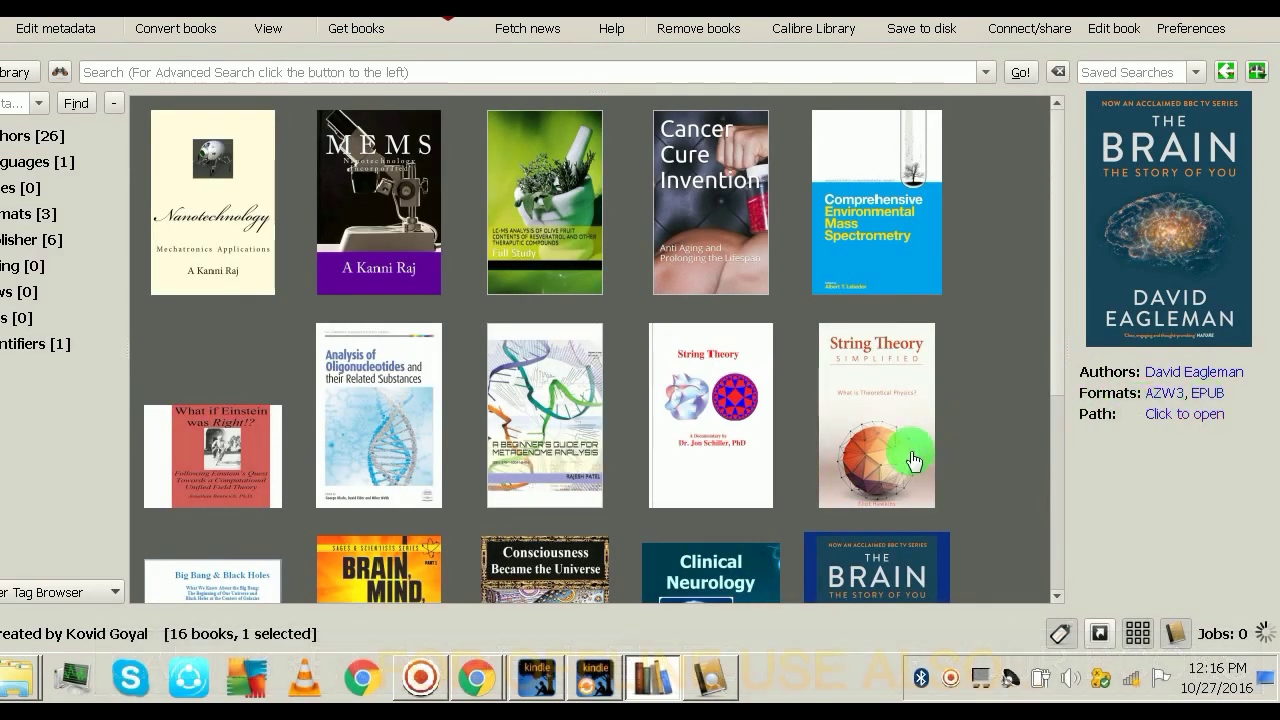
{"action": "scroll", "coordinate": [957, 462], "scroll_direction": "down", "scroll_amount": 3}
Step: Maximize the E-book viewer, read The Brain up to chapter 2, and return to the library
{"action": "left_click", "coordinate": [727, 688]}
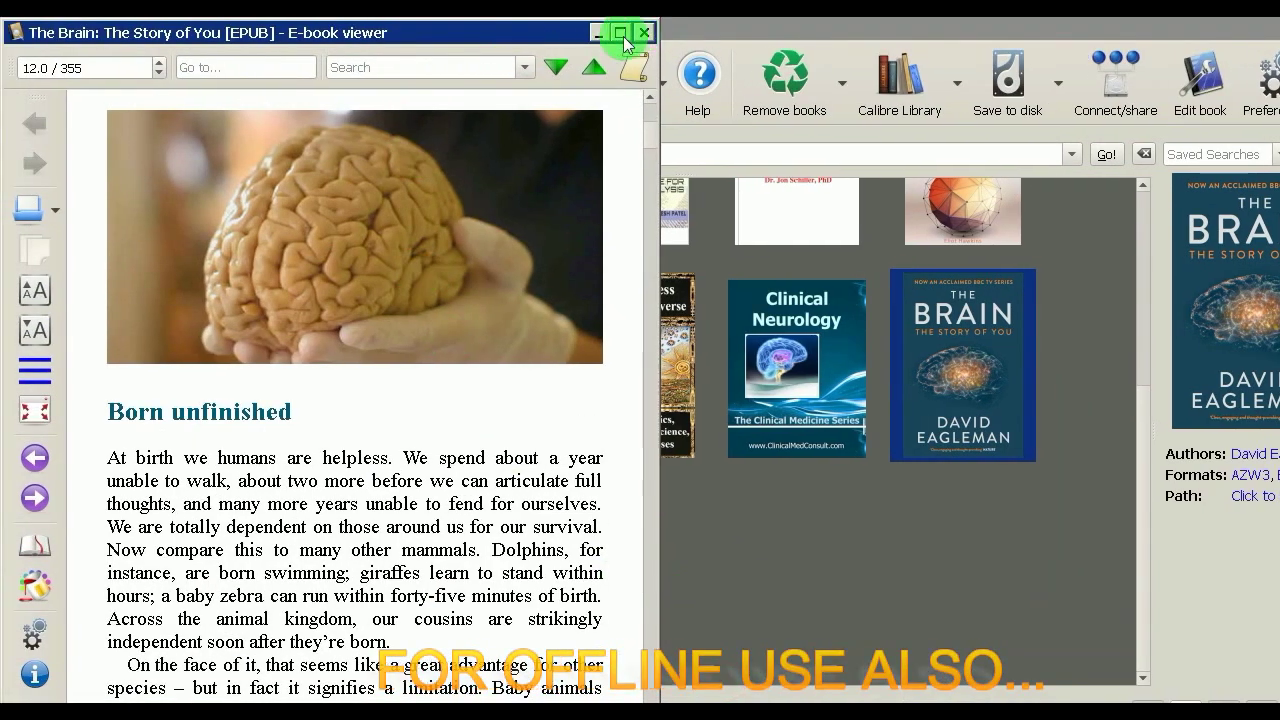
{"action": "left_click", "coordinate": [620, 34]}
{"action": "scroll", "coordinate": [727, 480], "scroll_direction": "down", "scroll_amount": 5}
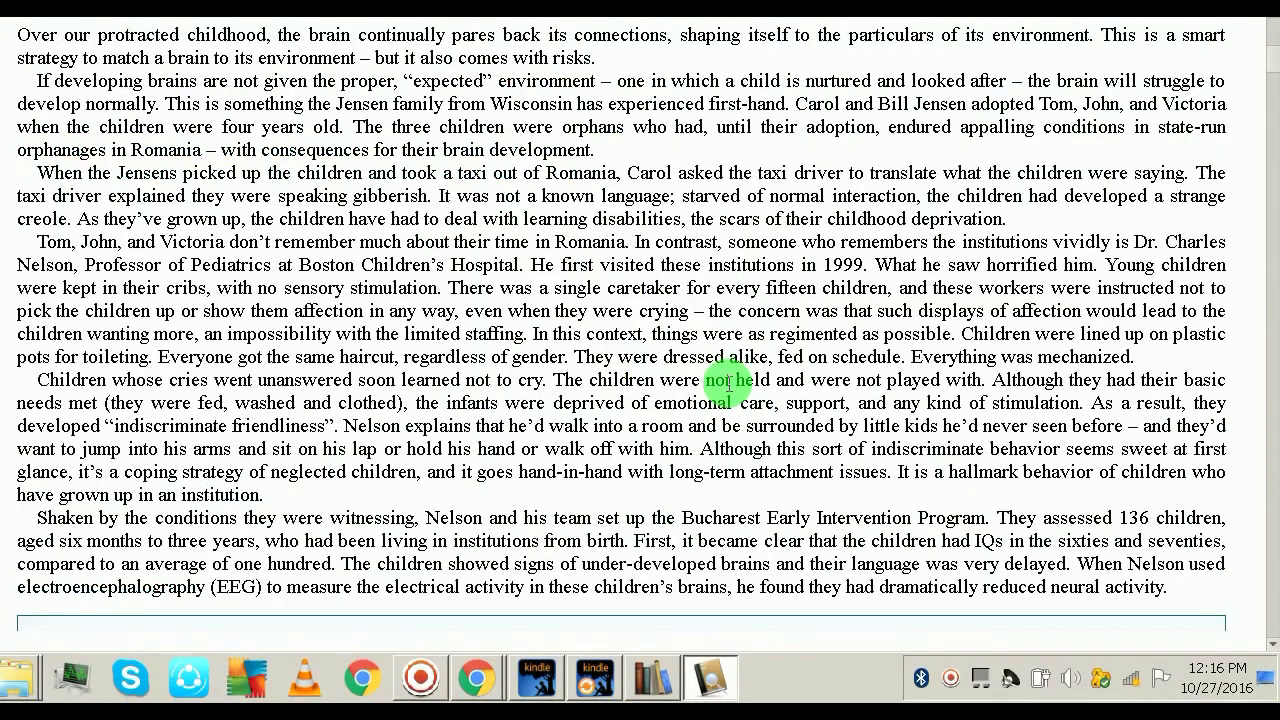
{"action": "scroll", "coordinate": [727, 380], "scroll_direction": "down", "scroll_amount": 15}
{"action": "scroll", "coordinate": [722, 368], "scroll_direction": "down", "scroll_amount": 20}
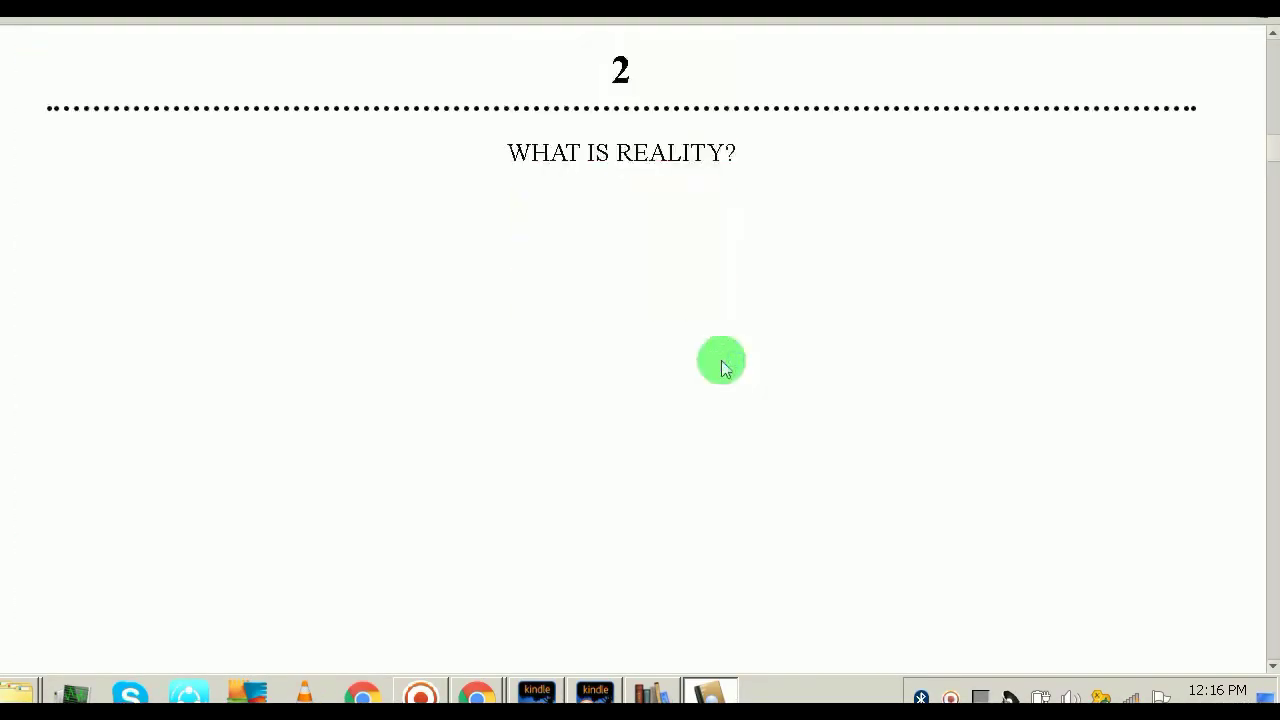
{"action": "scroll", "coordinate": [722, 365], "scroll_direction": "down", "scroll_amount": 5}
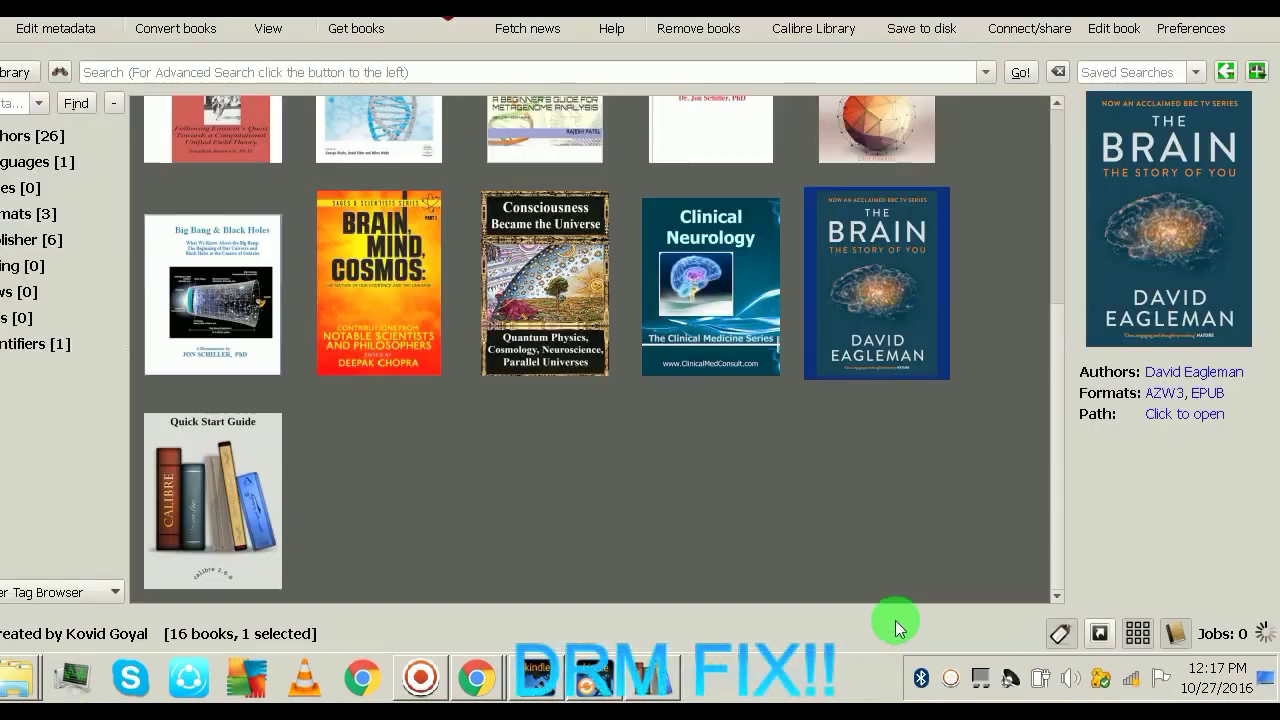
{"action": "left_click", "coordinate": [703, 451]}
Step: Add every file except the .mbp from Documents > My Kindle Content to the library
{"action": "scroll", "coordinate": [405, 410], "scroll_direction": "up", "scroll_amount": 3}
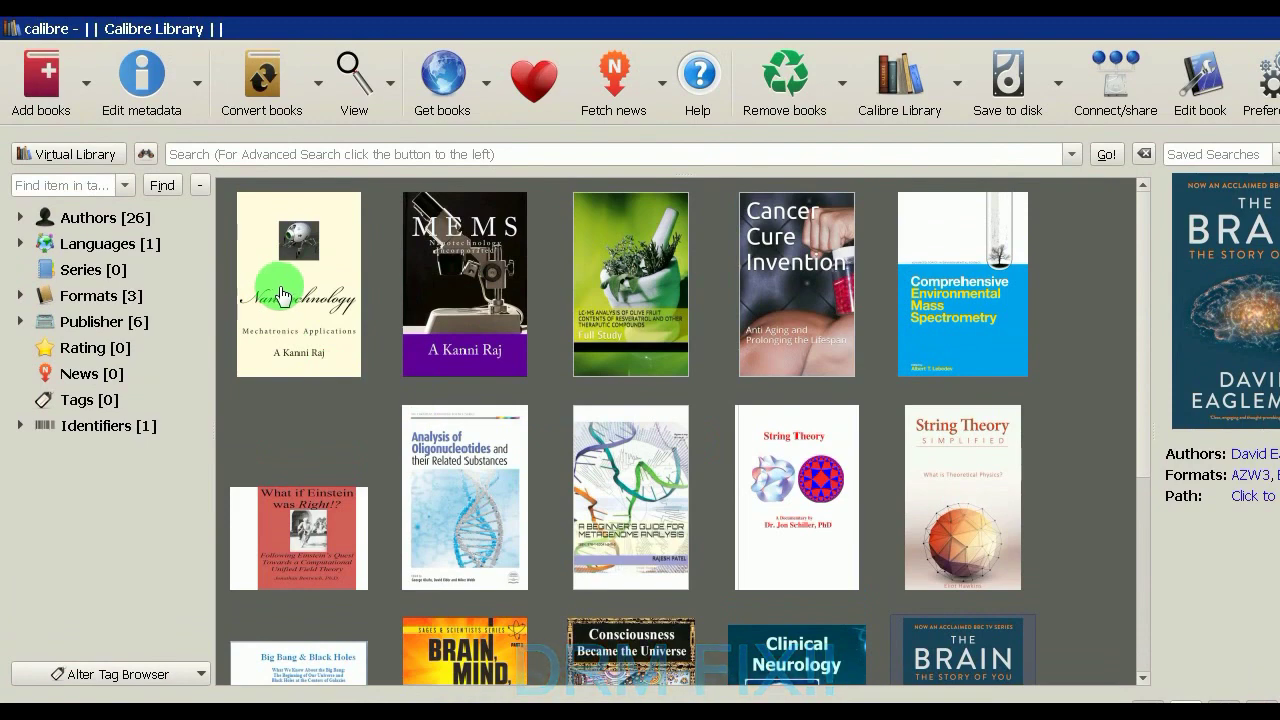
{"action": "left_click", "coordinate": [53, 100]}
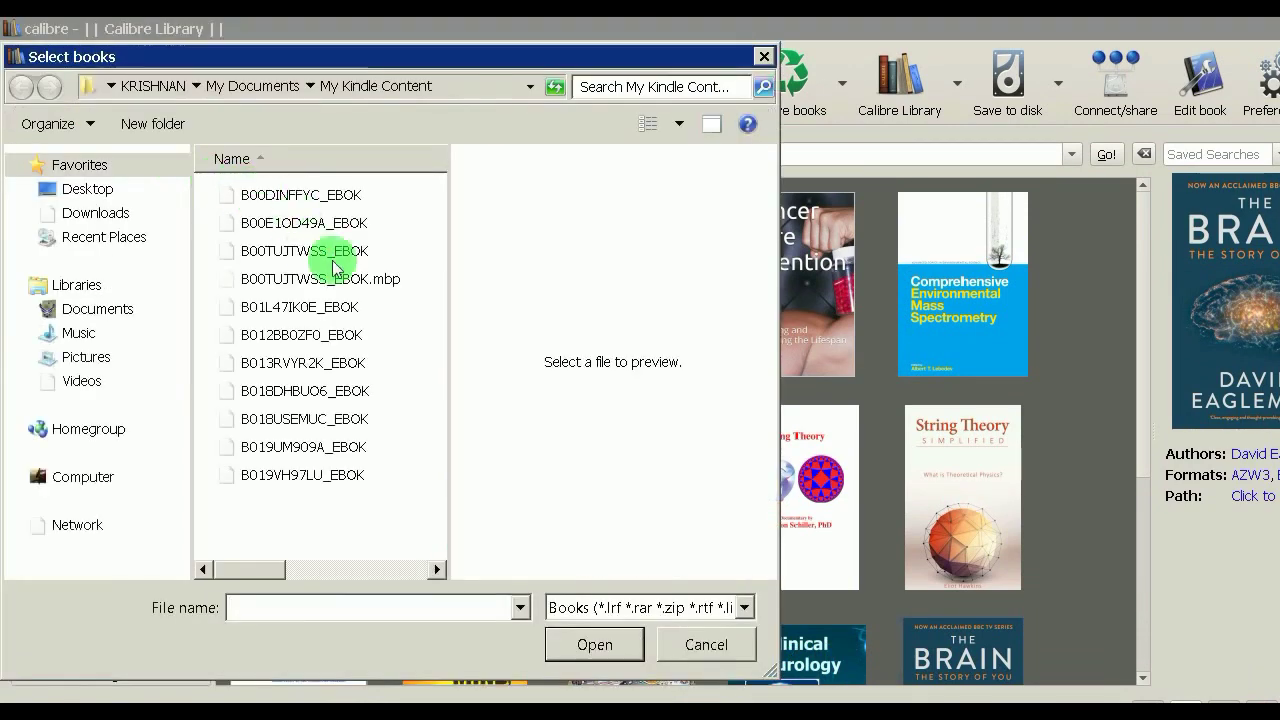
{"action": "double_click", "coordinate": [516, 55]}
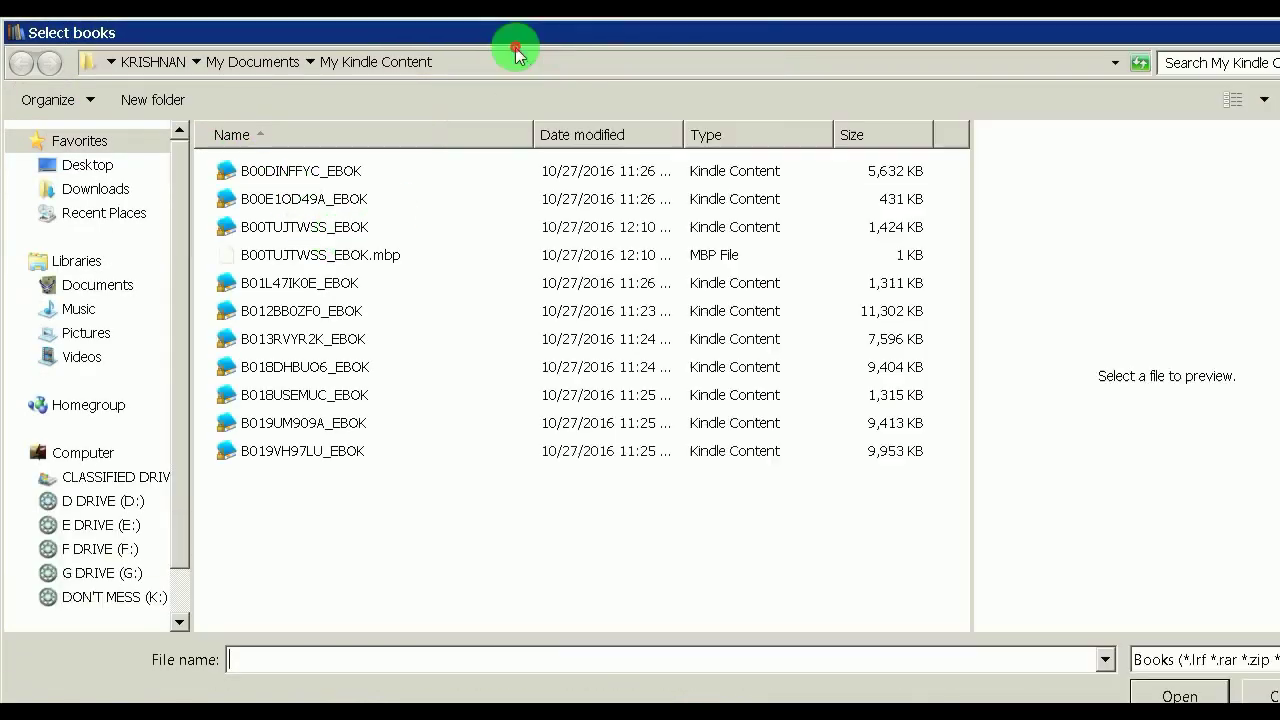
{"action": "left_click", "coordinate": [100, 287]}
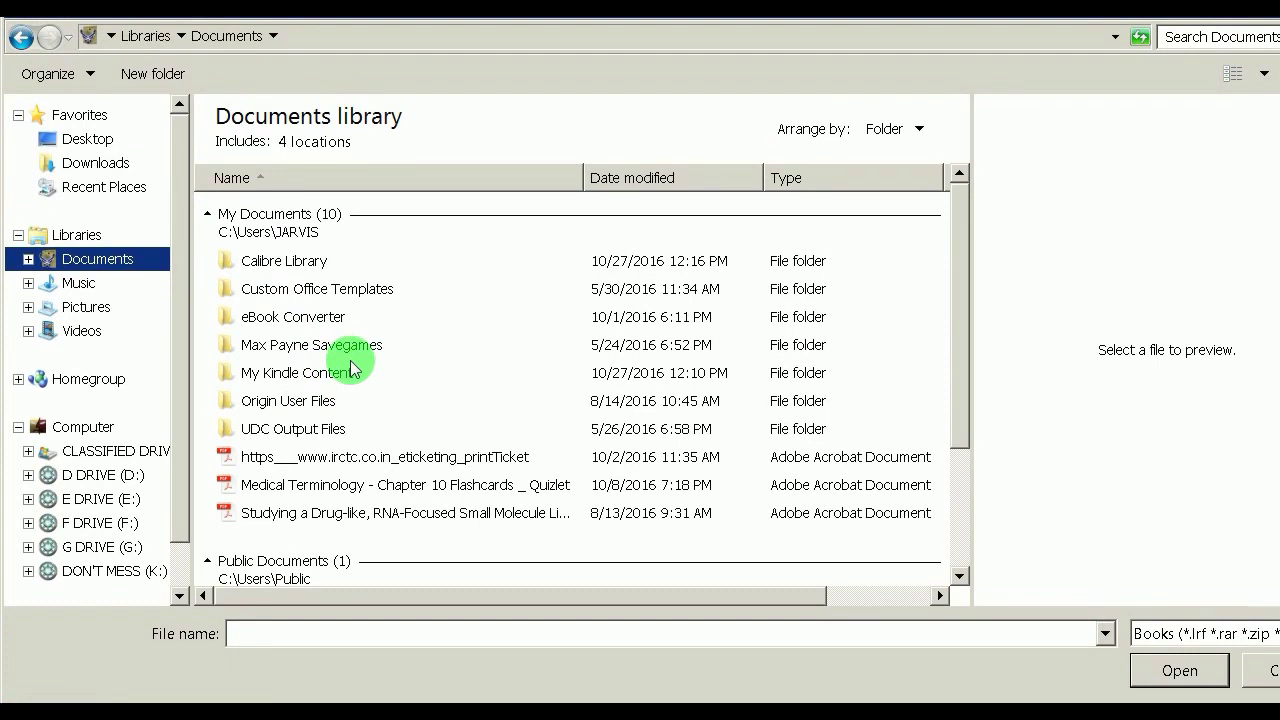
{"action": "left_click", "coordinate": [322, 400]}
{"action": "double_click", "coordinate": [327, 368]}
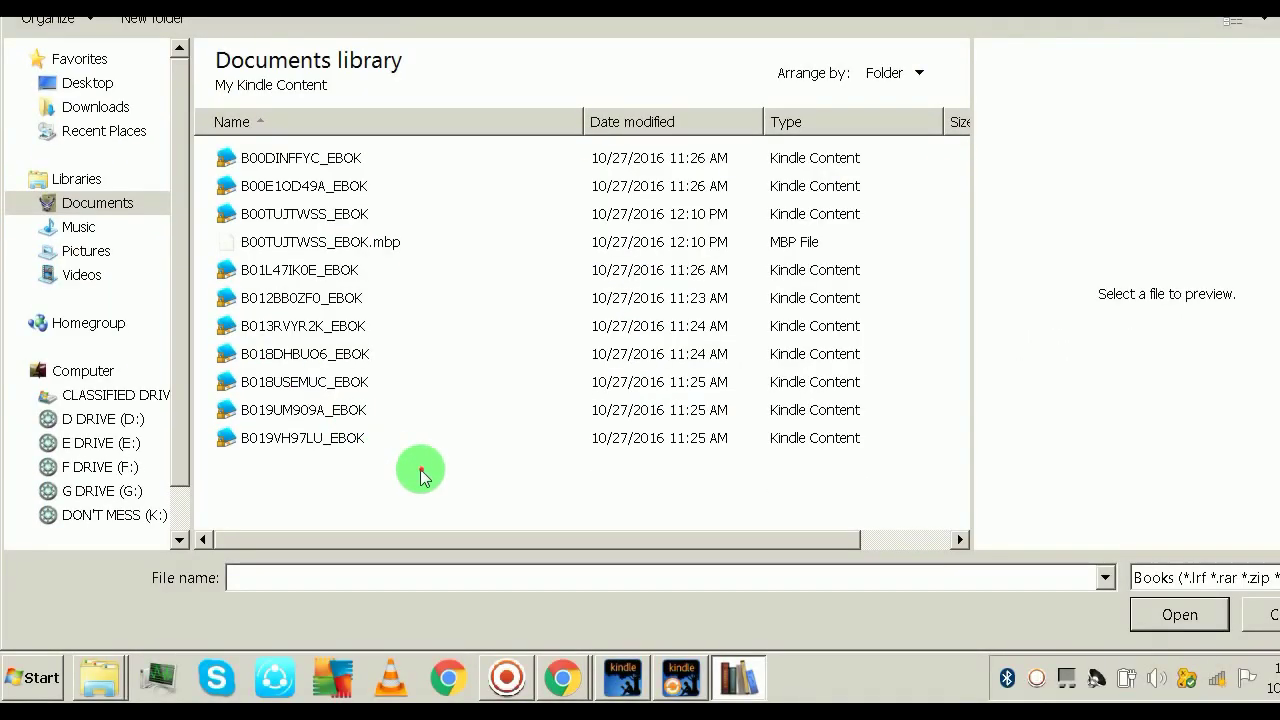
{"action": "left_click_drag", "start_coordinate": [421, 551], "coordinate": [327, 248]}
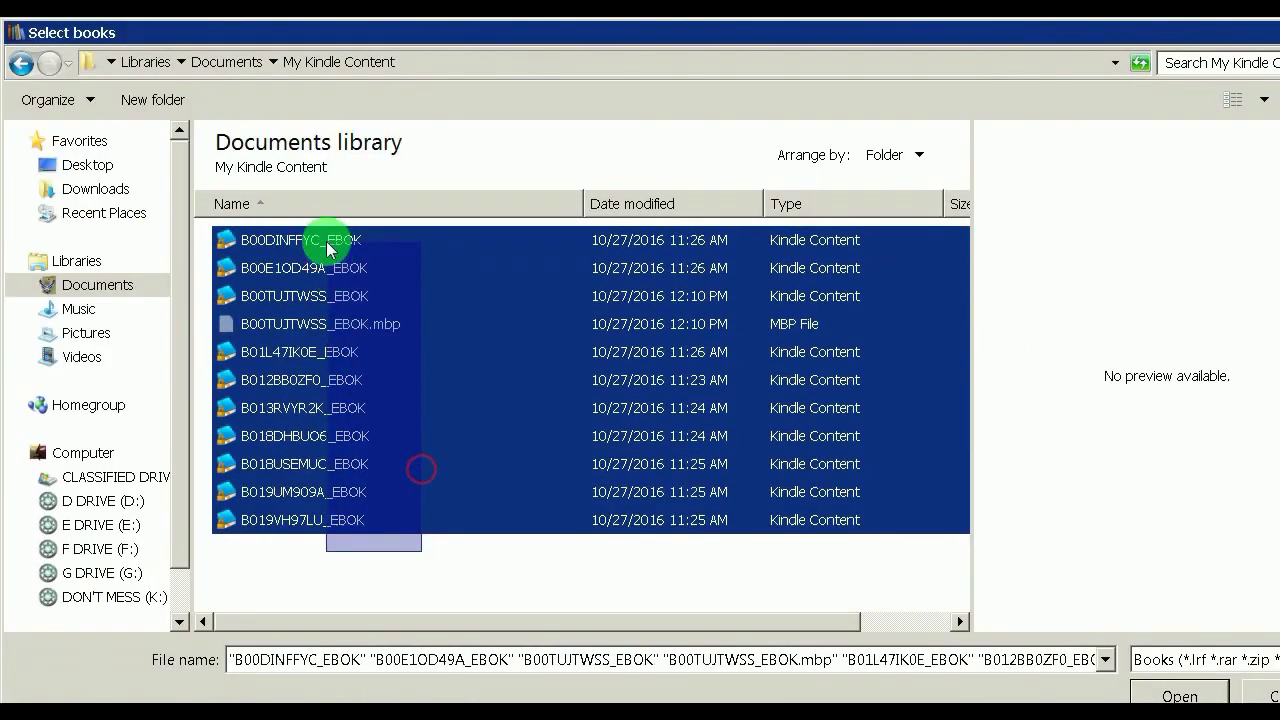
{"action": "left_click", "coordinate": [331, 323], "text": "ctrl"}
{"action": "left_click", "coordinate": [1094, 614]}
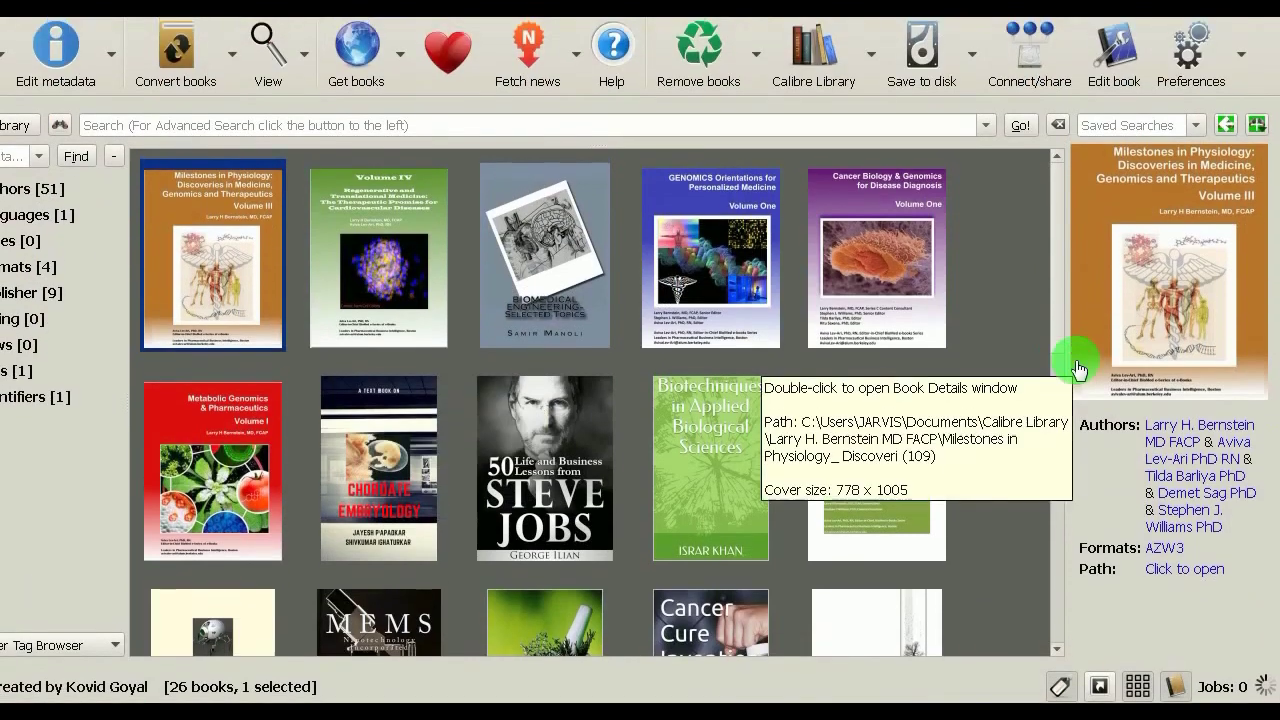
Step: Select Milestones in Physiology, Regenerative and Translational Medicine, and Biomedical Engineering together
{"action": "left_click", "coordinate": [997, 301]}
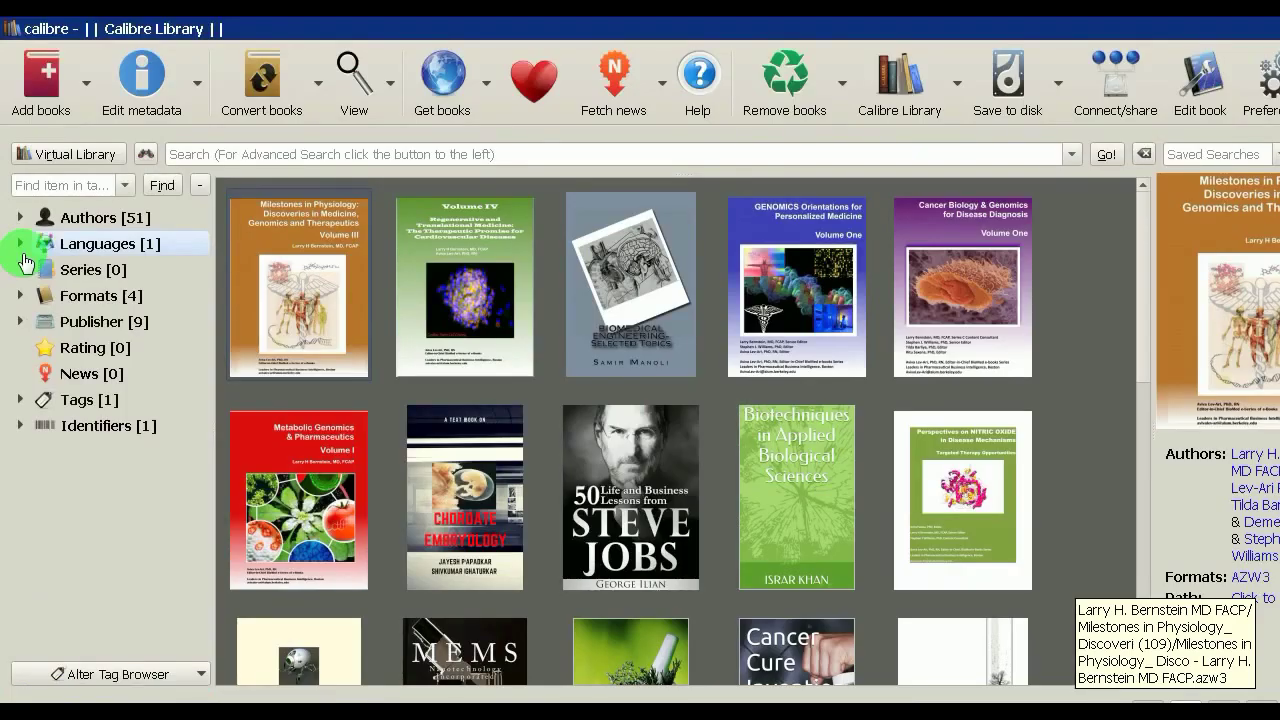
{"action": "left_click", "coordinate": [303, 320]}
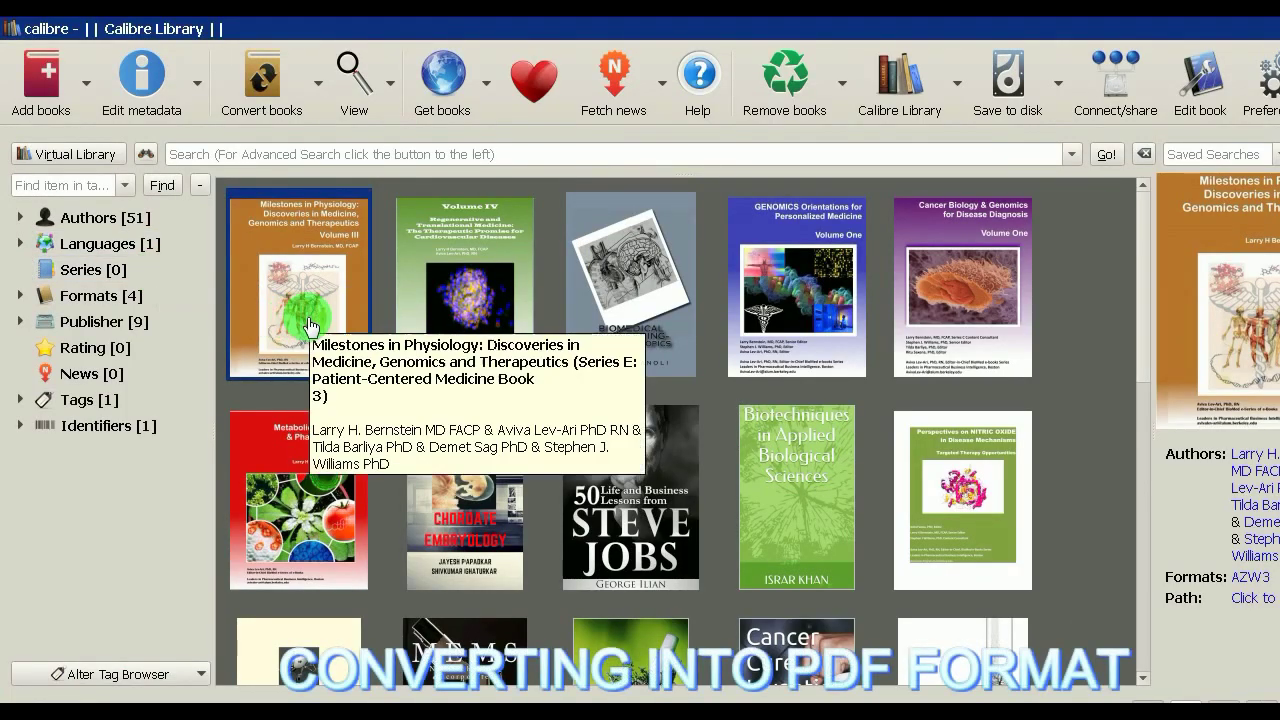
{"action": "left_click", "coordinate": [466, 288], "text": "ctrl"}
{"action": "left_click", "coordinate": [600, 283], "text": "ctrl"}
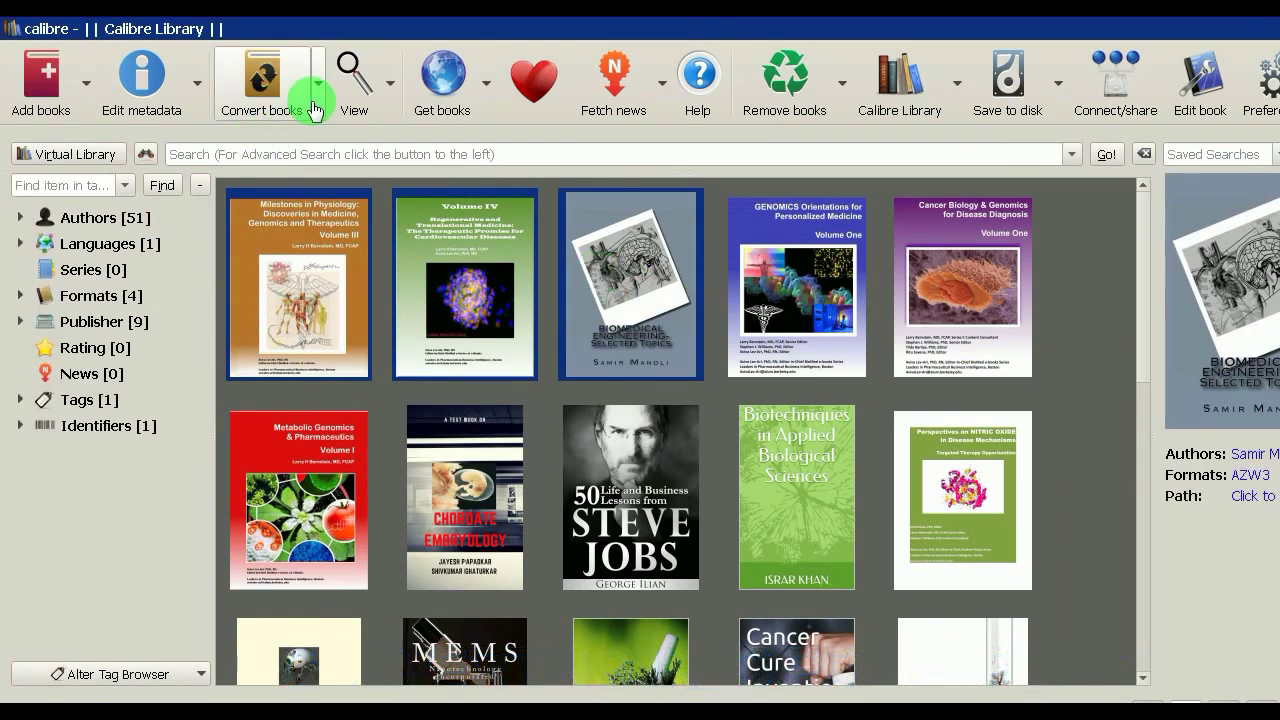
Step: Bulk convert the three selected books with PDF as the output format
{"action": "left_click", "coordinate": [274, 118]}
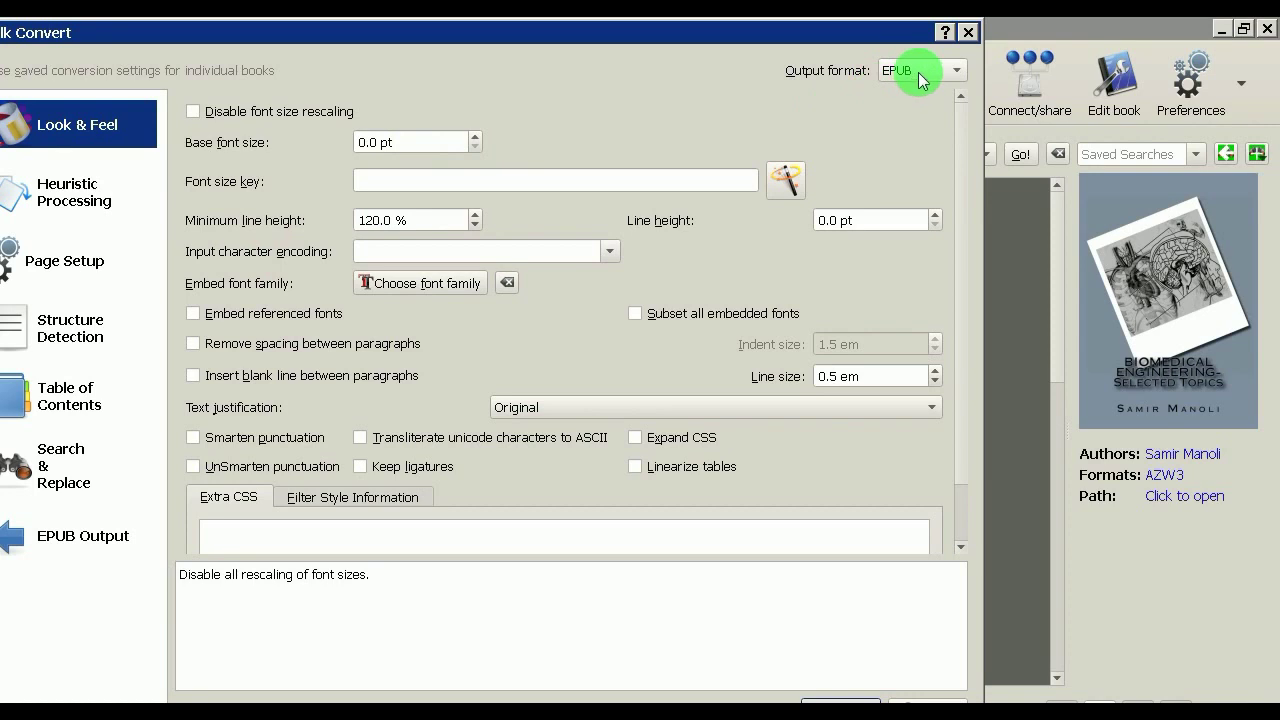
{"action": "left_click", "coordinate": [920, 72]}
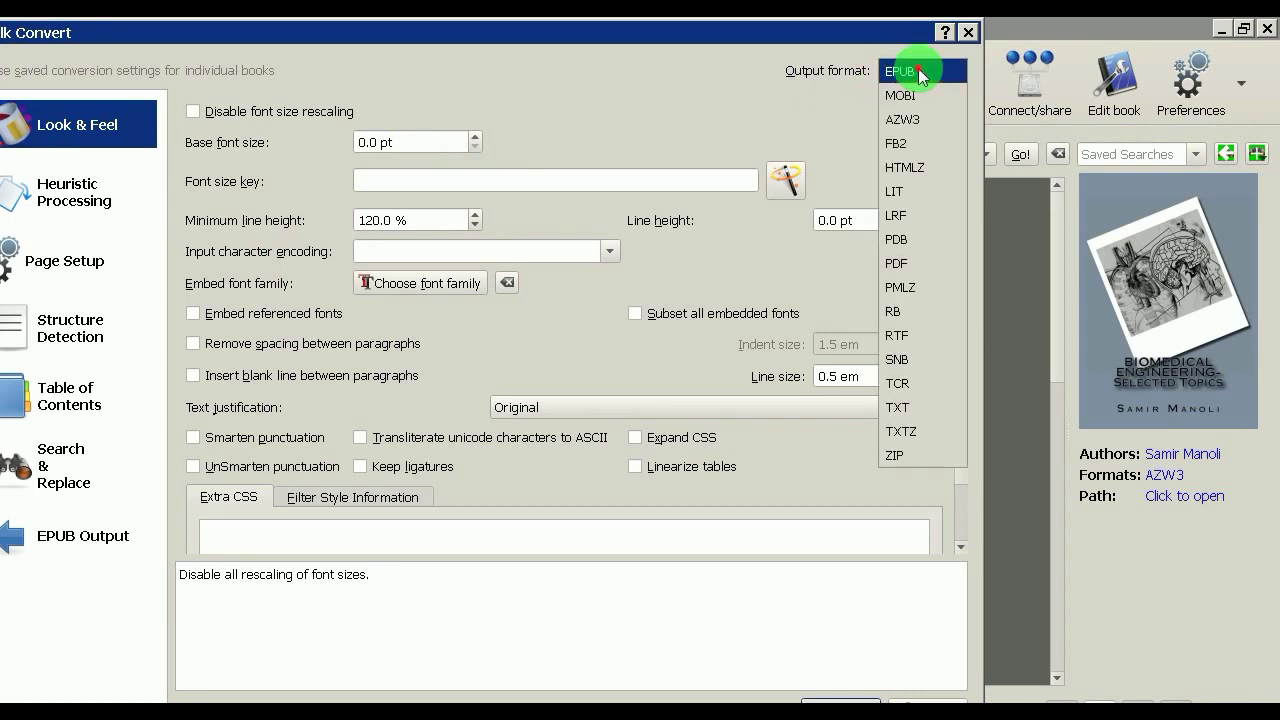
{"action": "left_click", "coordinate": [901, 263]}
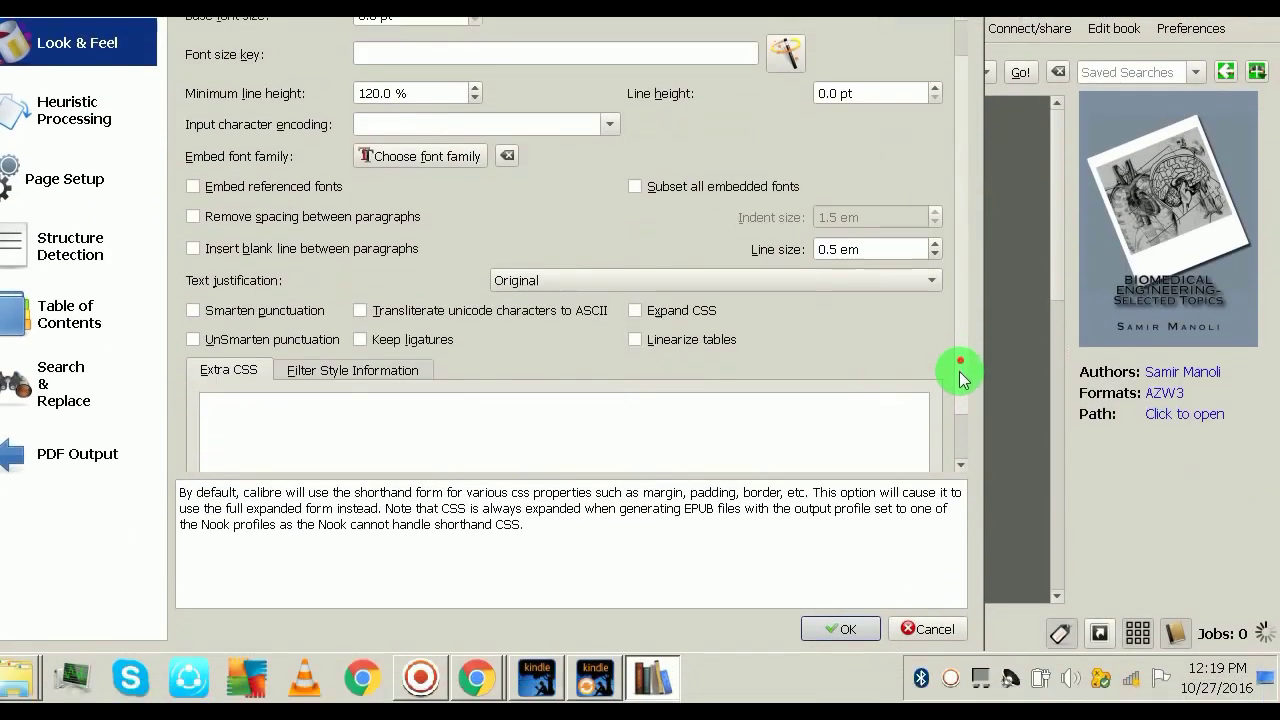
{"action": "scroll", "coordinate": [963, 420], "scroll_direction": "down", "scroll_amount": 1}
{"action": "scroll", "coordinate": [960, 420], "scroll_direction": "up", "scroll_amount": 1}
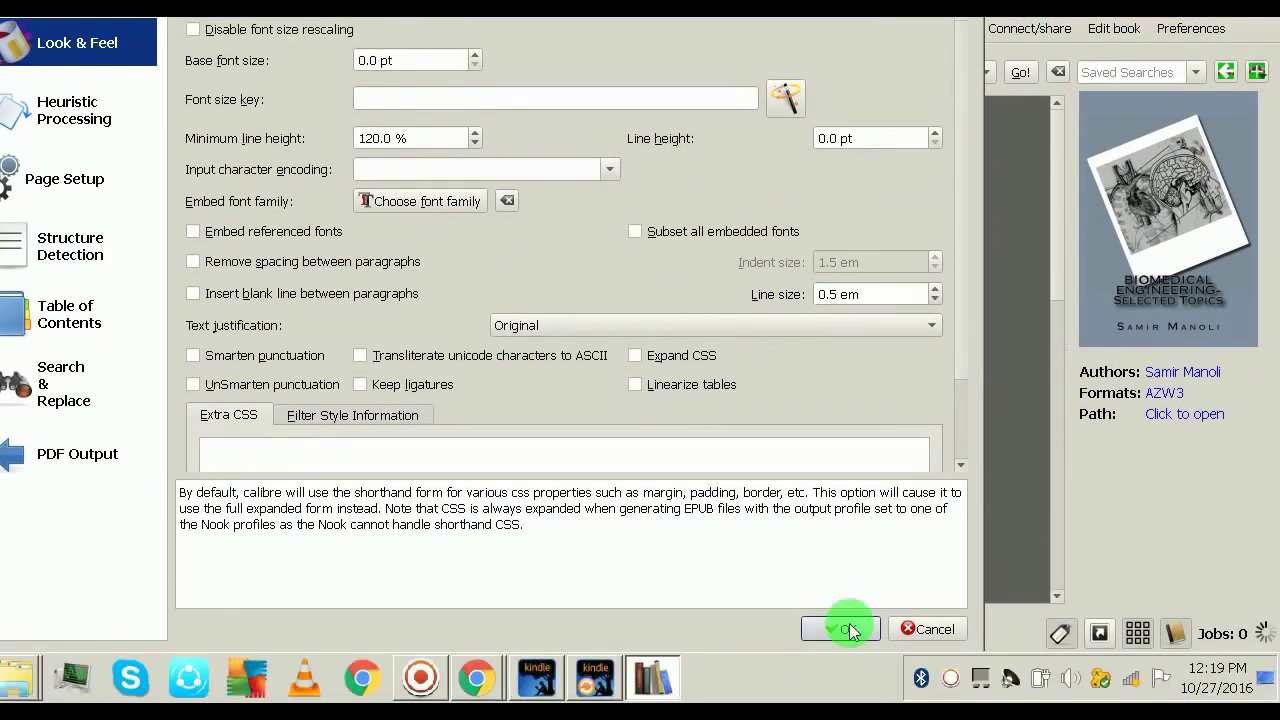
{"action": "left_click", "coordinate": [849, 628]}
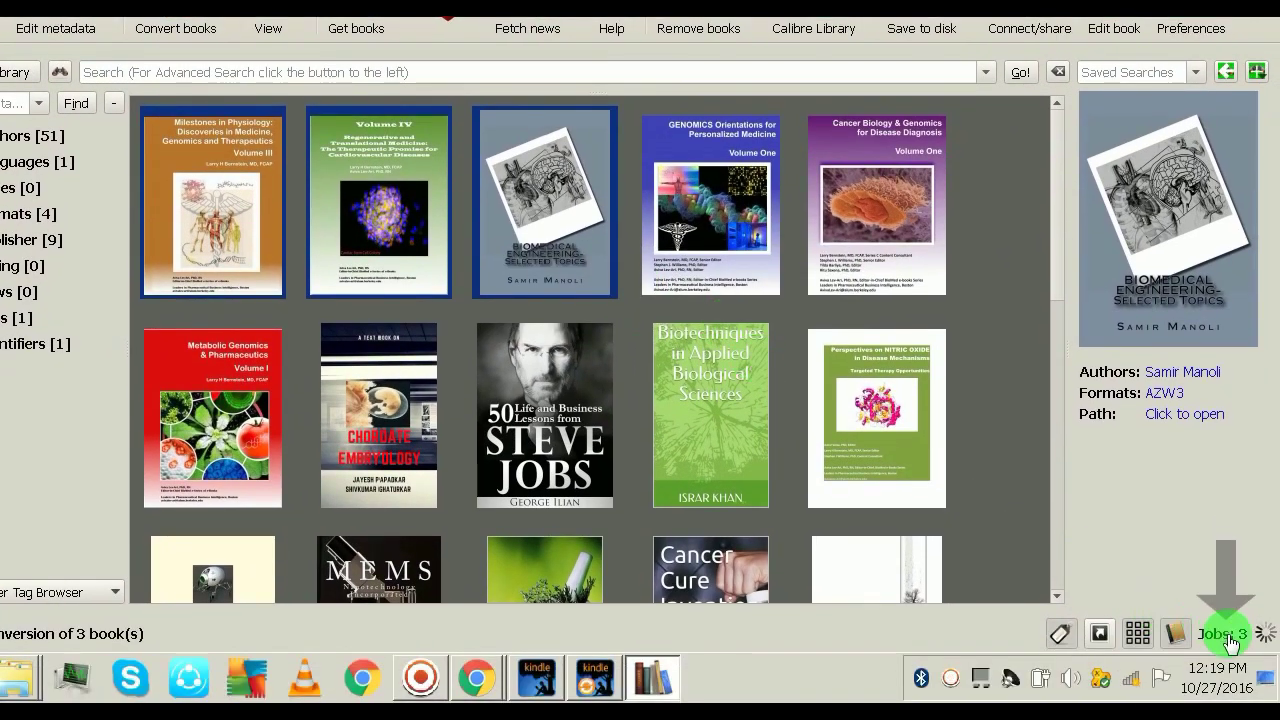
Step: Confirm the three PDF conversion jobs show Finished at 100%, then close the Jobs list
{"action": "left_click", "coordinate": [1229, 636]}
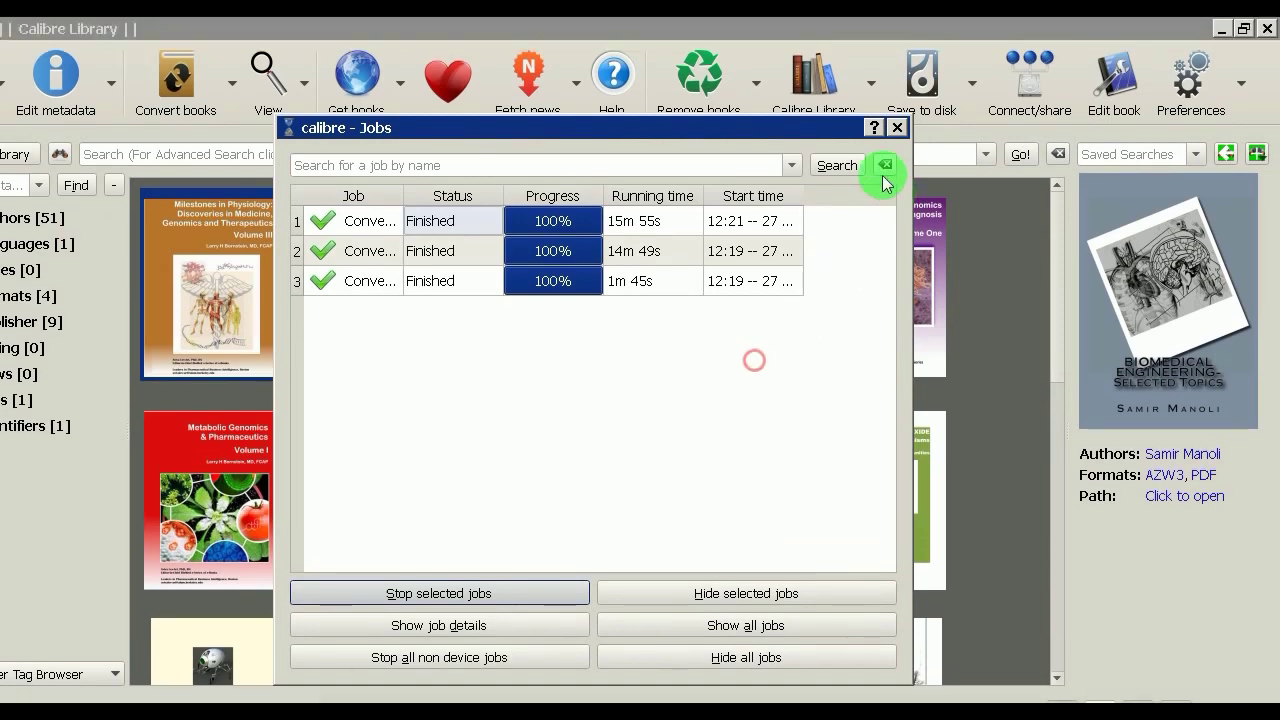
{"action": "left_click", "coordinate": [898, 129]}
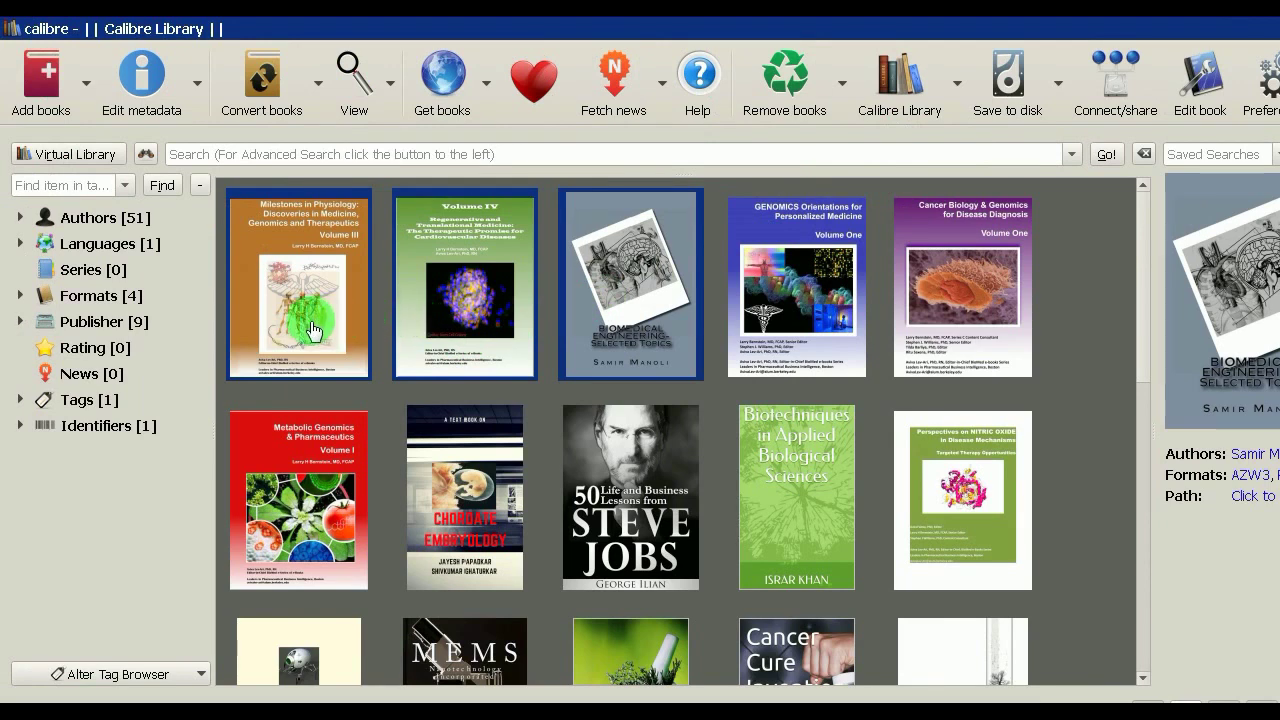
Step: Select the Biomedical Engineering book and choose to save its PDF format to disk
{"action": "left_click", "coordinate": [313, 330]}
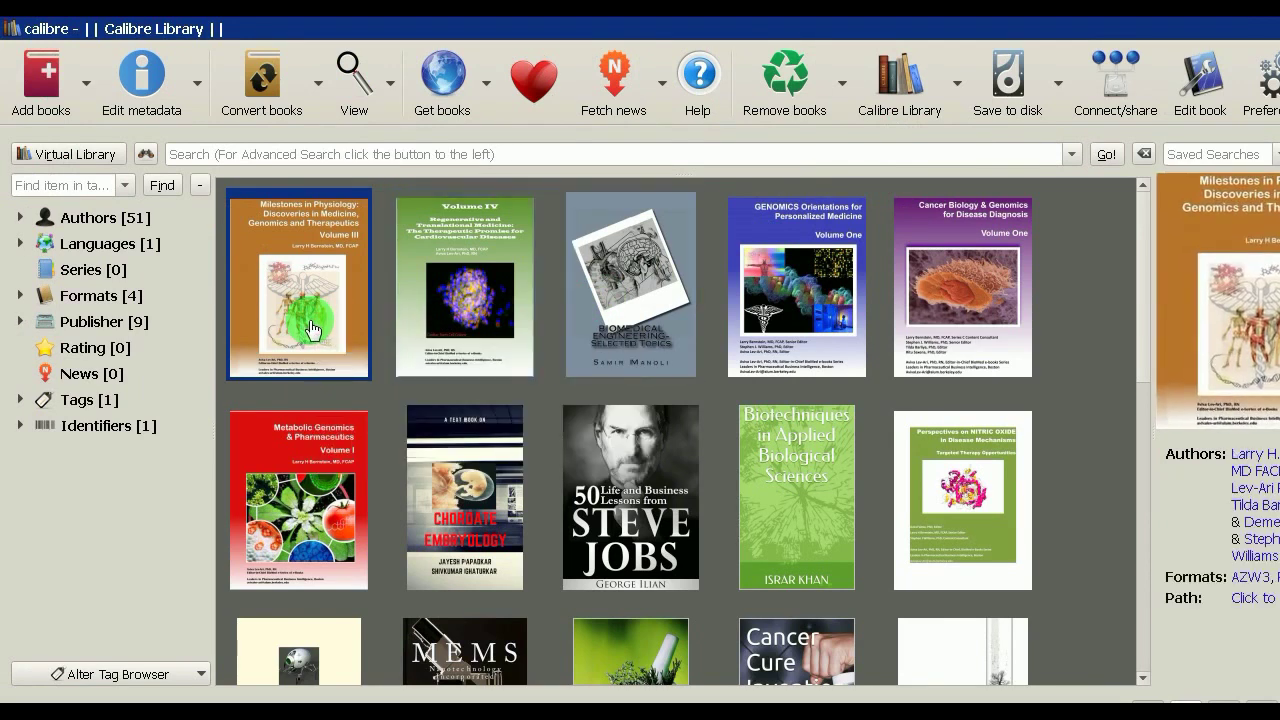
{"action": "left_click", "coordinate": [486, 325]}
{"action": "left_click", "coordinate": [657, 310]}
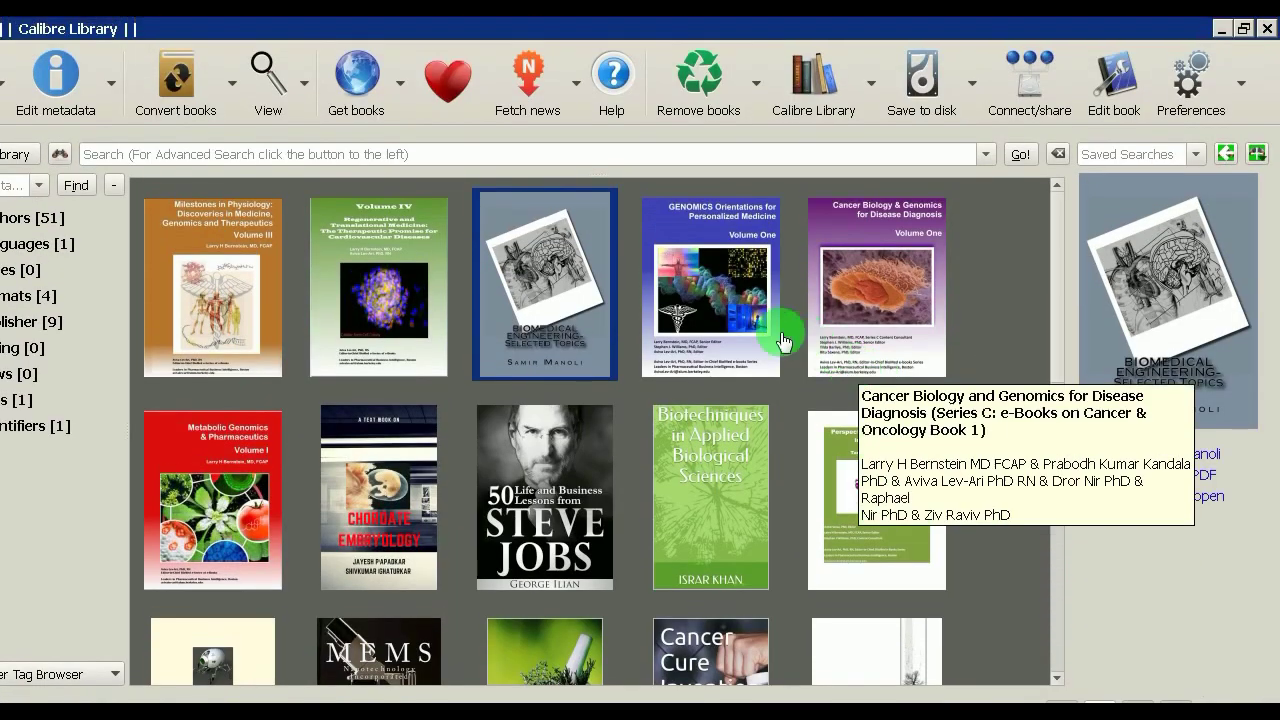
{"action": "left_click", "coordinate": [765, 255]}
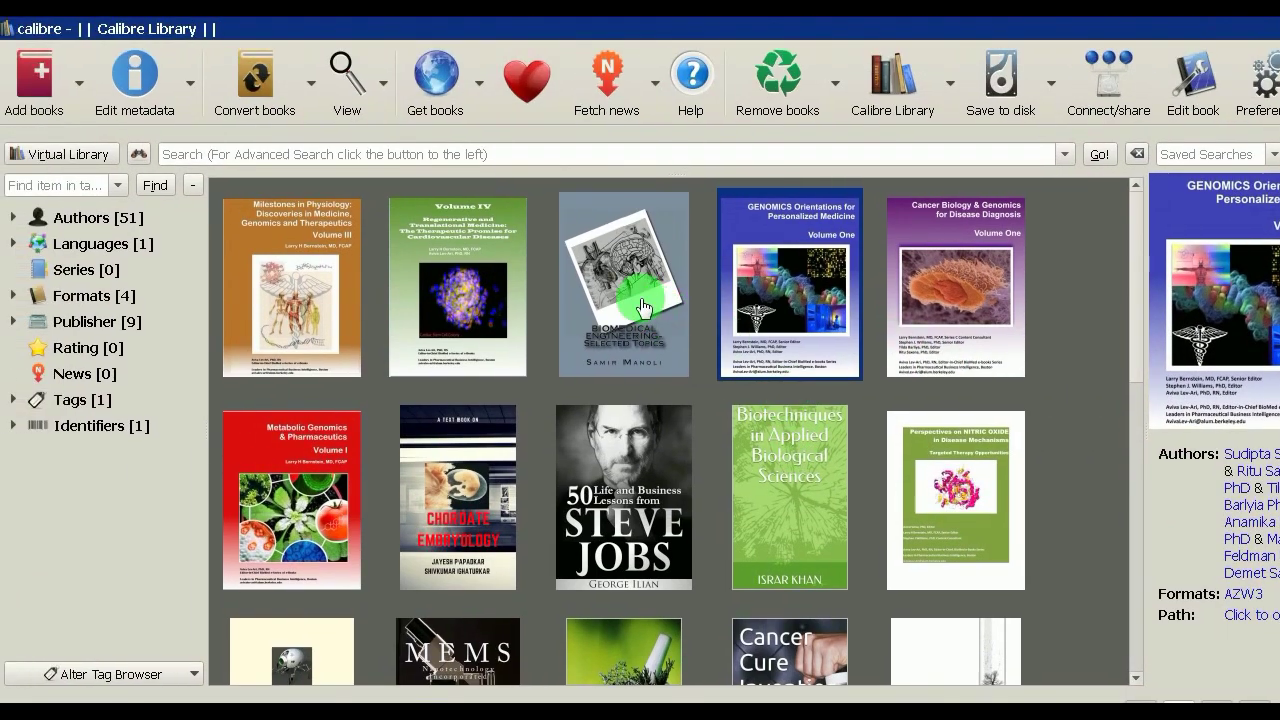
{"action": "left_click", "coordinate": [567, 245]}
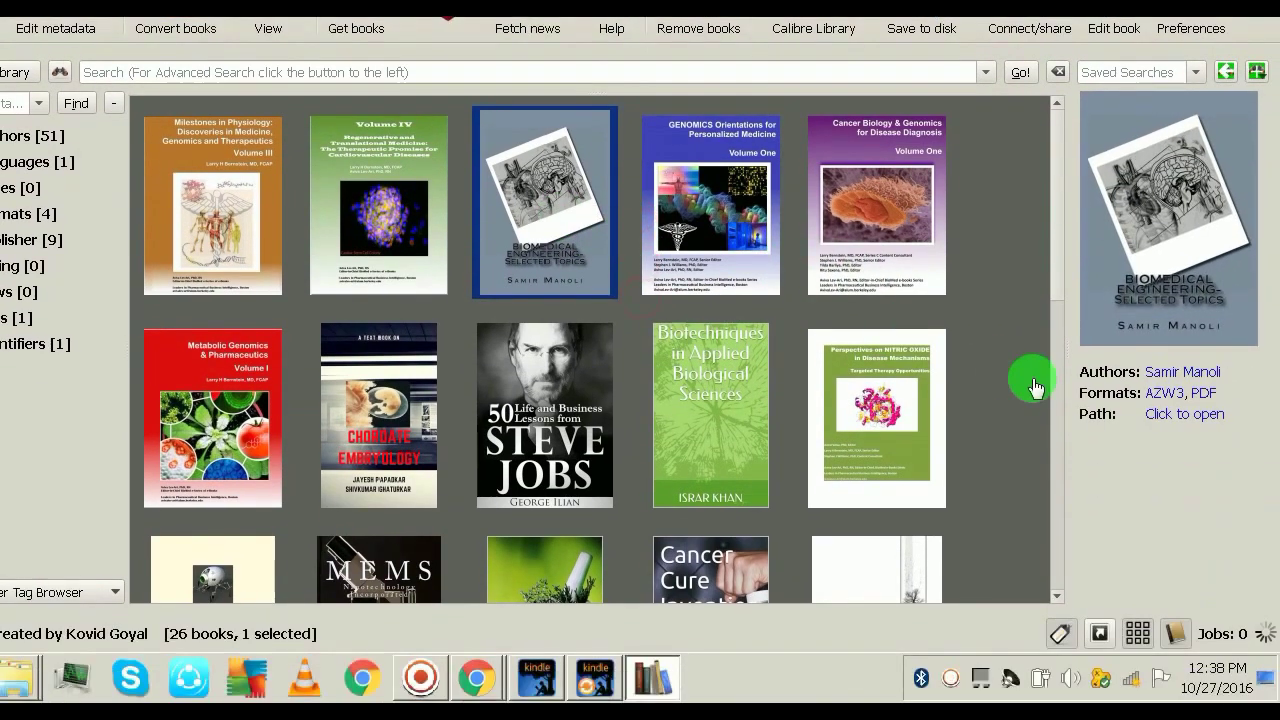
{"action": "right_click", "coordinate": [1213, 400]}
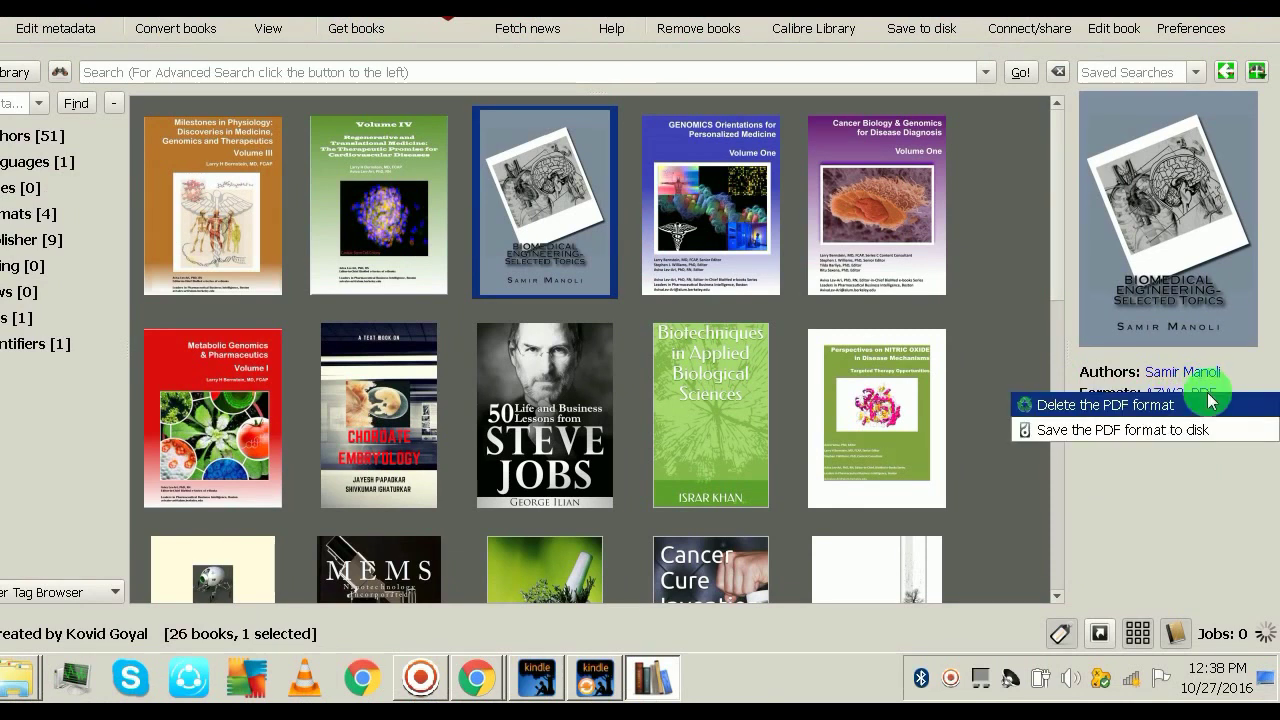
{"action": "left_click", "coordinate": [1134, 432]}
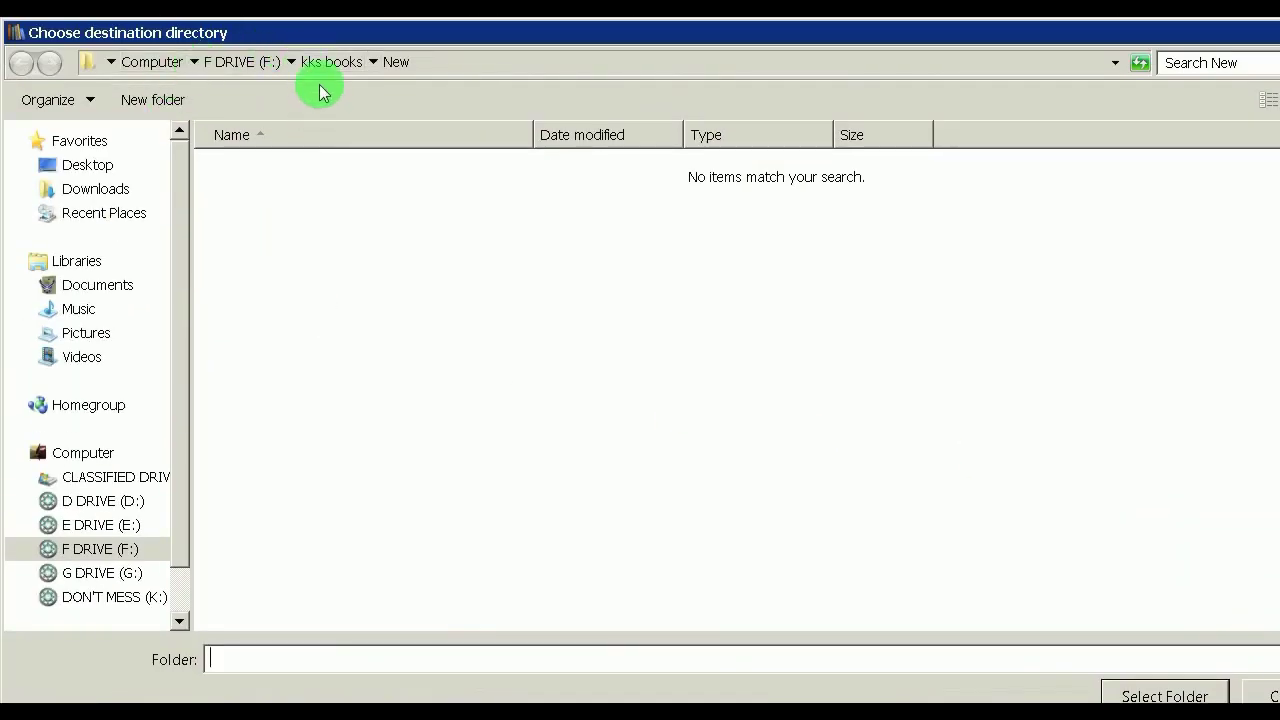
Step: Save the Biomedical Engineering PDF to the F:\ root and select the saved file in Explorer
{"action": "left_click", "coordinate": [340, 63]}
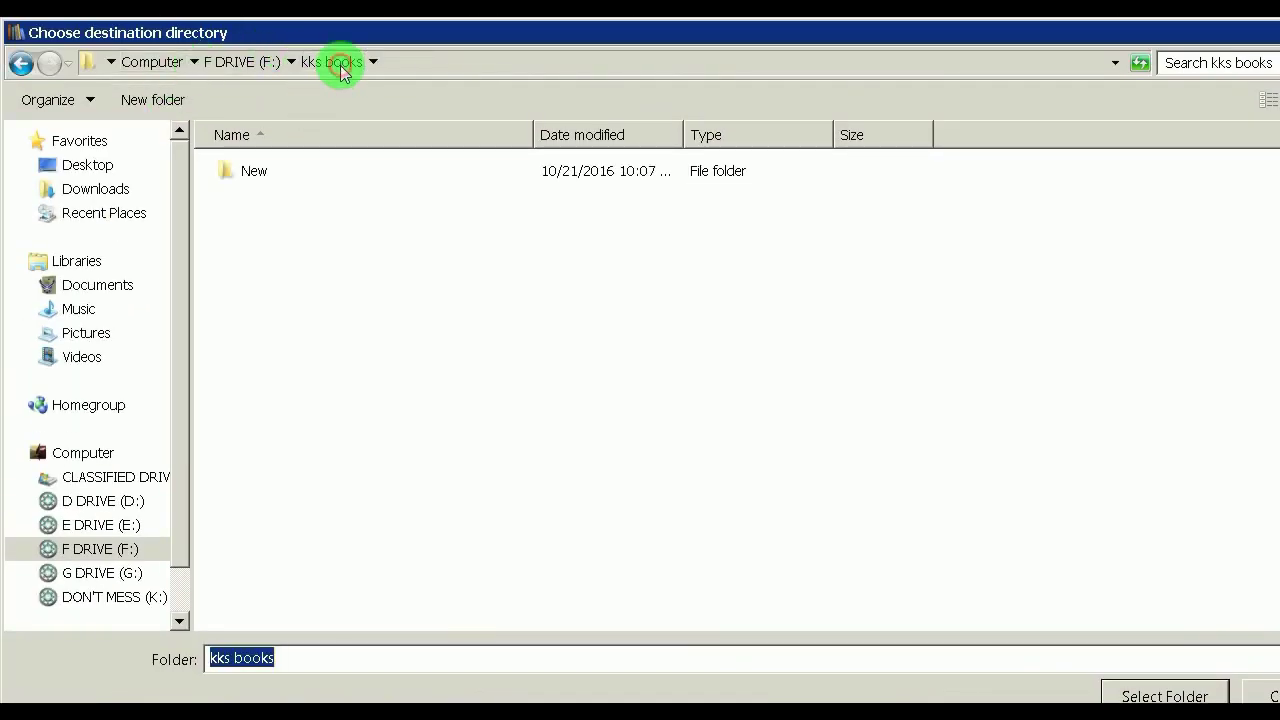
{"action": "left_click", "coordinate": [247, 64]}
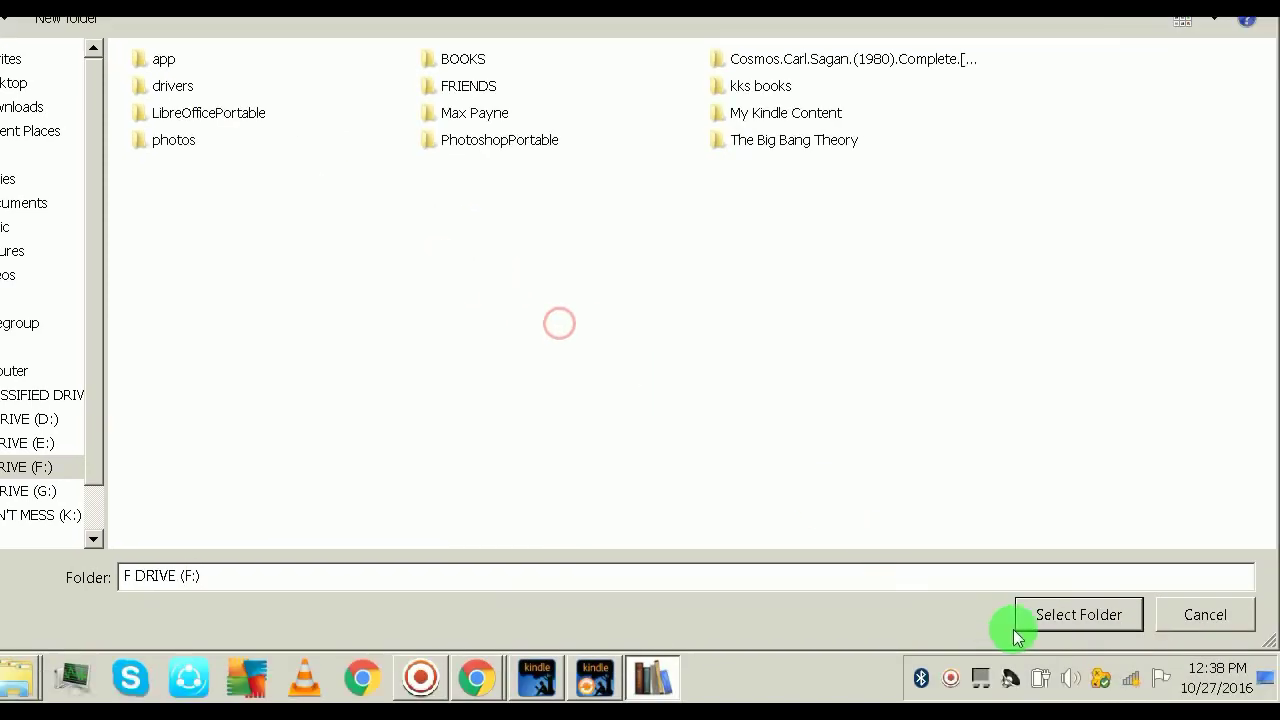
{"action": "left_click", "coordinate": [1057, 617]}
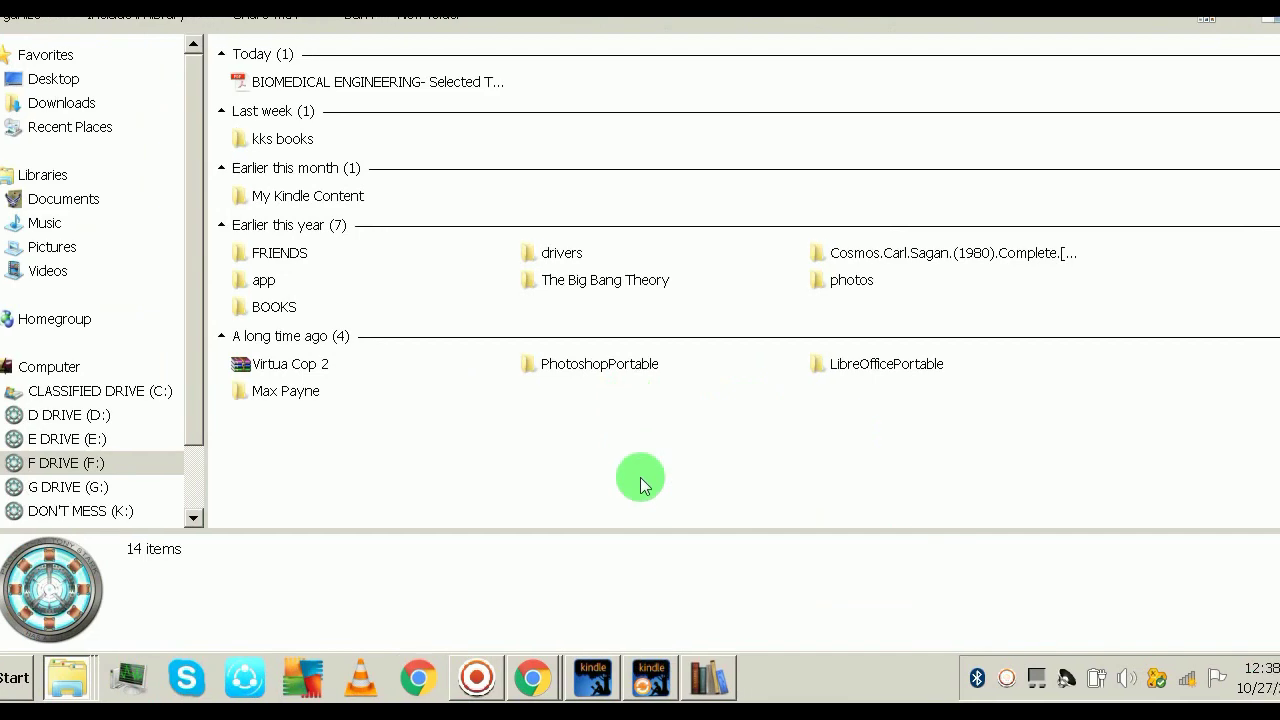
{"action": "left_click", "coordinate": [641, 484]}
{"action": "left_click", "coordinate": [365, 170]}
Step: Open the Biomedical Engineering PDF in Acrobat Reader and browse to page 116, Figure 2-10
{"action": "double_click", "coordinate": [365, 172]}
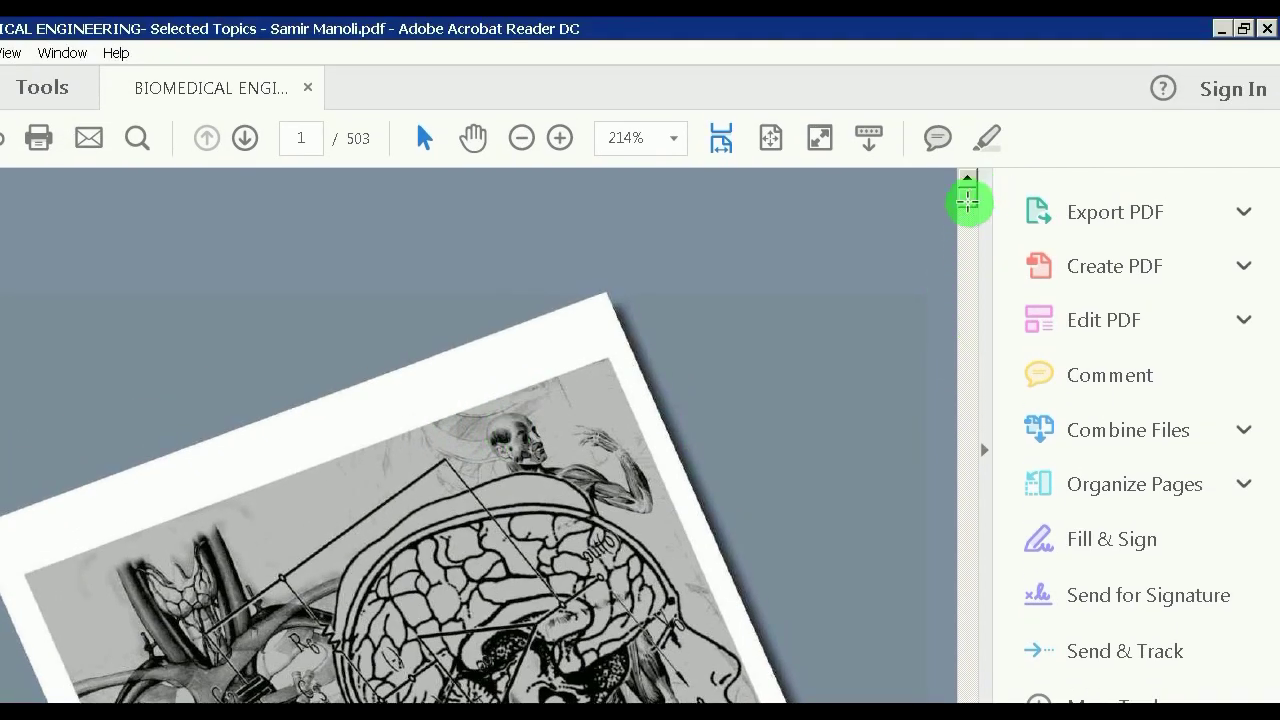
{"action": "scroll", "coordinate": [967, 202], "scroll_direction": "down", "scroll_amount": 3}
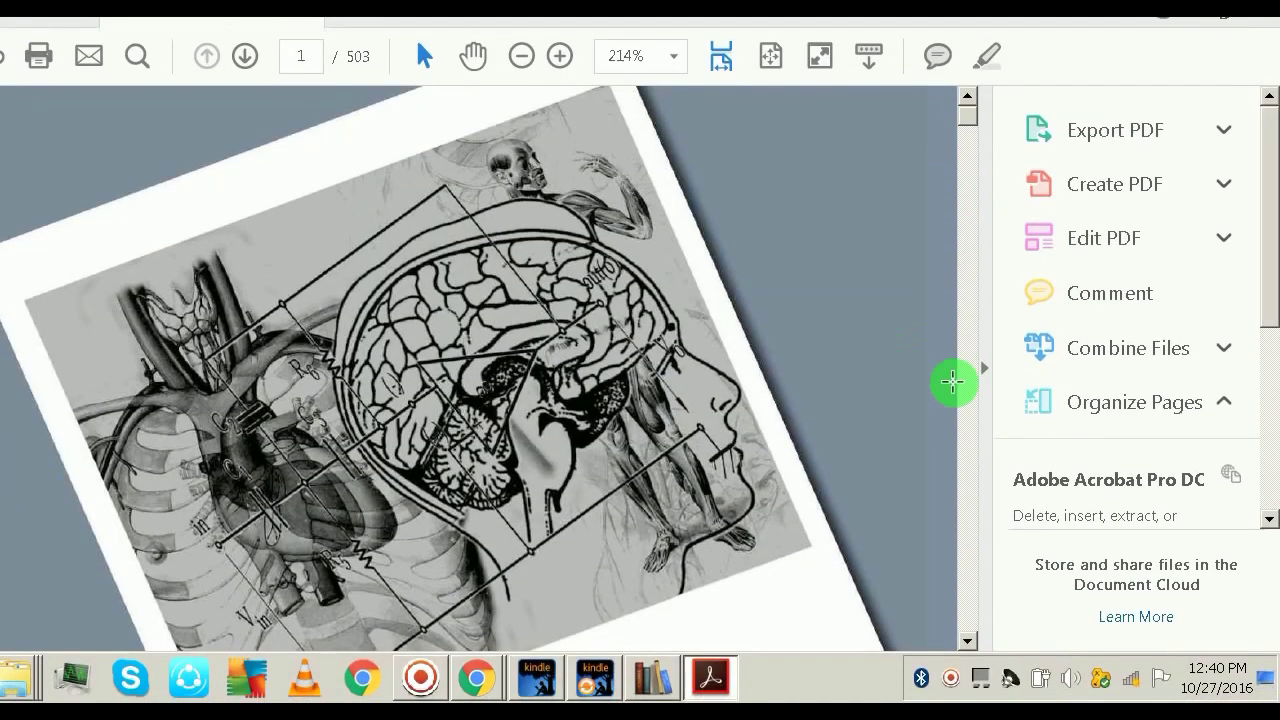
{"action": "scroll", "coordinate": [946, 392], "scroll_direction": "down", "scroll_amount": 3}
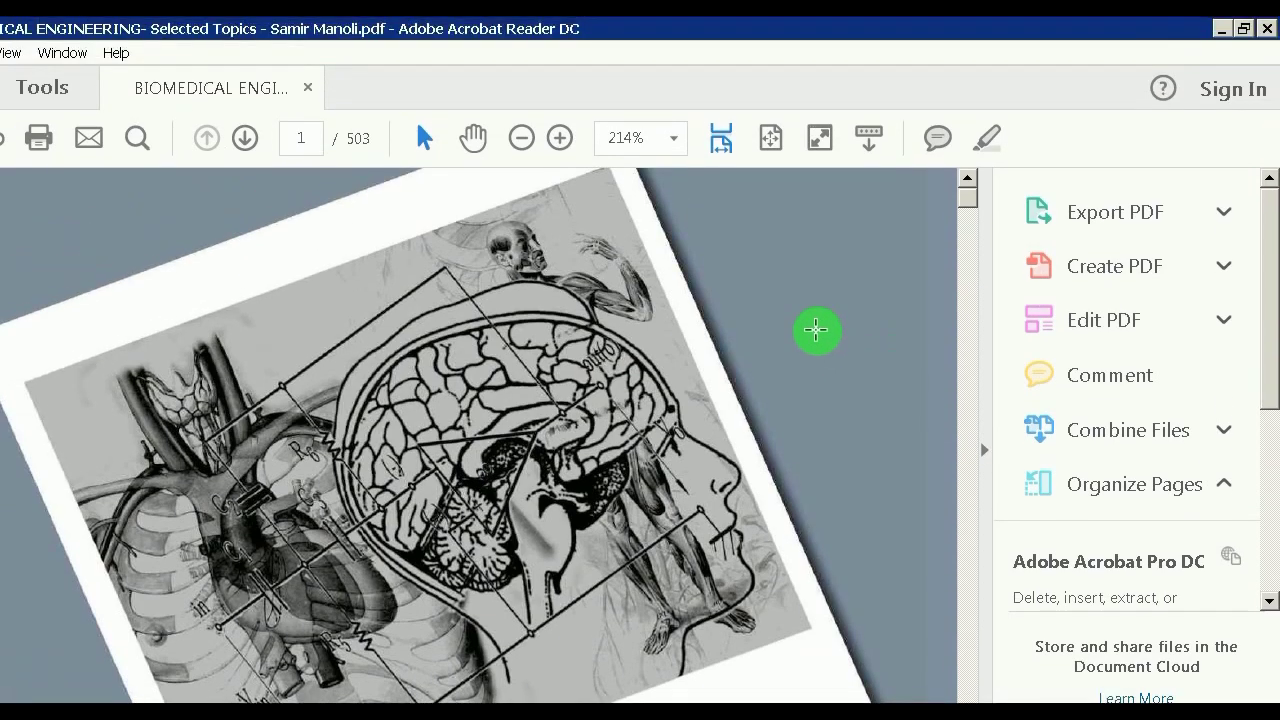
{"action": "scroll", "coordinate": [816, 330], "scroll_direction": "down", "scroll_amount": 10}
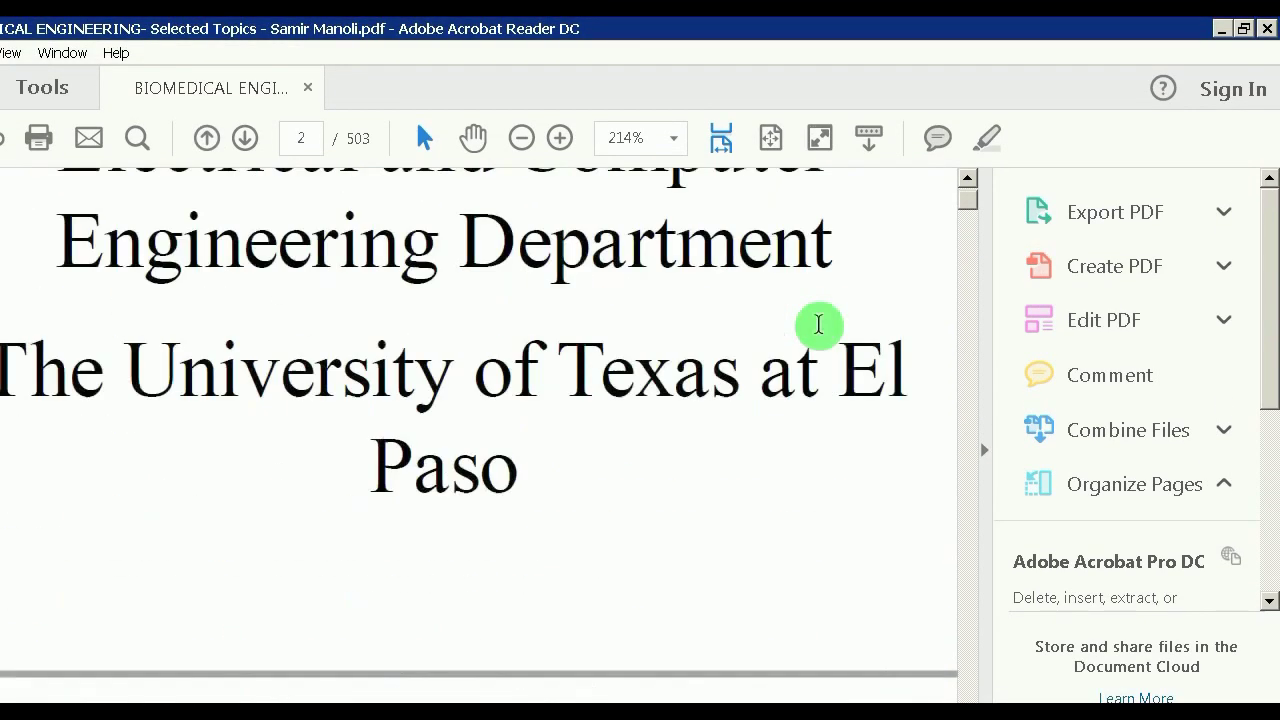
{"action": "left_click_drag", "start_coordinate": [971, 223], "coordinate": [980, 310]}
{"action": "scroll", "coordinate": [831, 430], "scroll_direction": "down", "scroll_amount": 10}
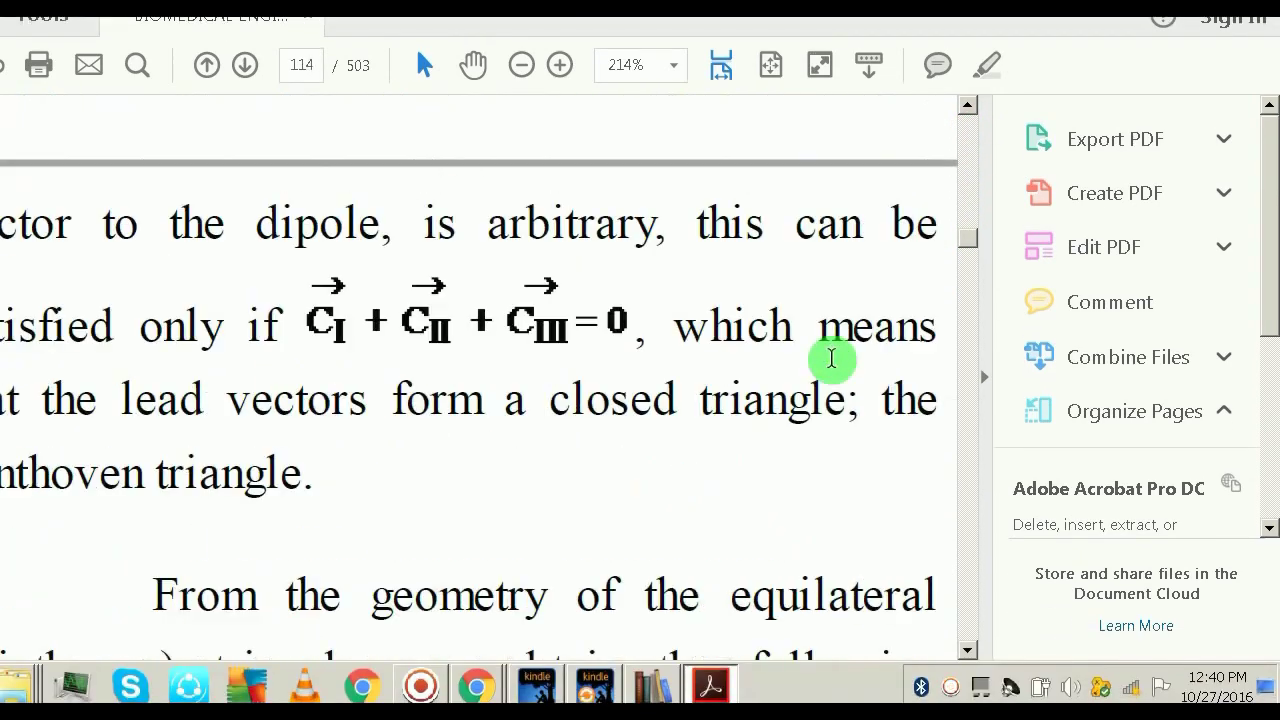
{"action": "scroll", "coordinate": [831, 358], "scroll_direction": "down", "scroll_amount": 10}
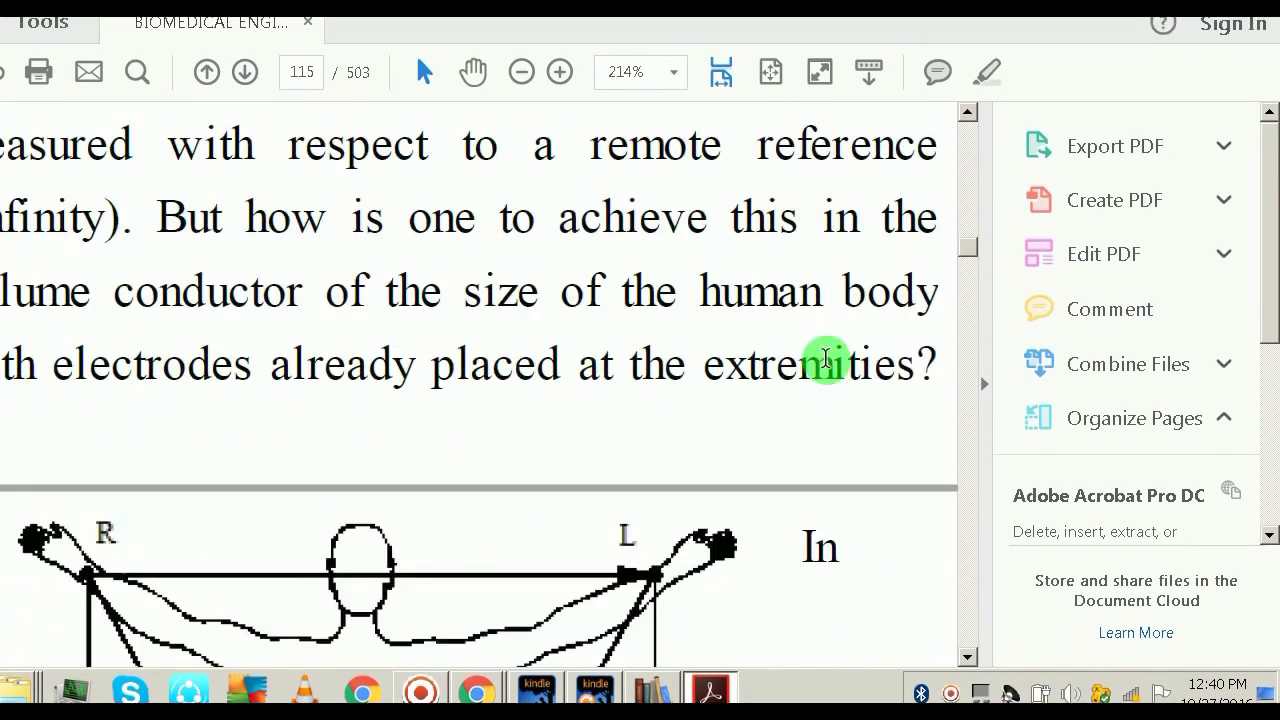
{"action": "scroll", "coordinate": [825, 360], "scroll_direction": "down", "scroll_amount": 15}
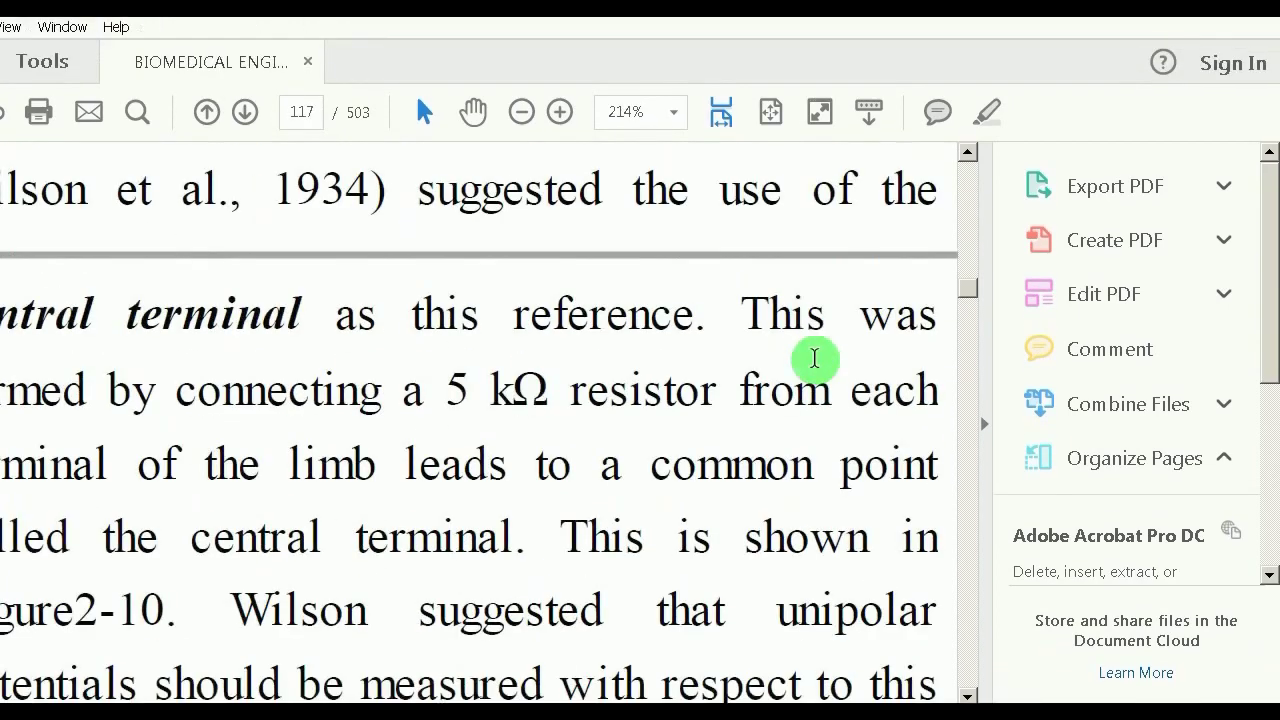
{"action": "scroll", "coordinate": [815, 360], "scroll_direction": "up", "scroll_amount": 5}
{"action": "scroll", "coordinate": [797, 362], "scroll_direction": "up", "scroll_amount": 10}
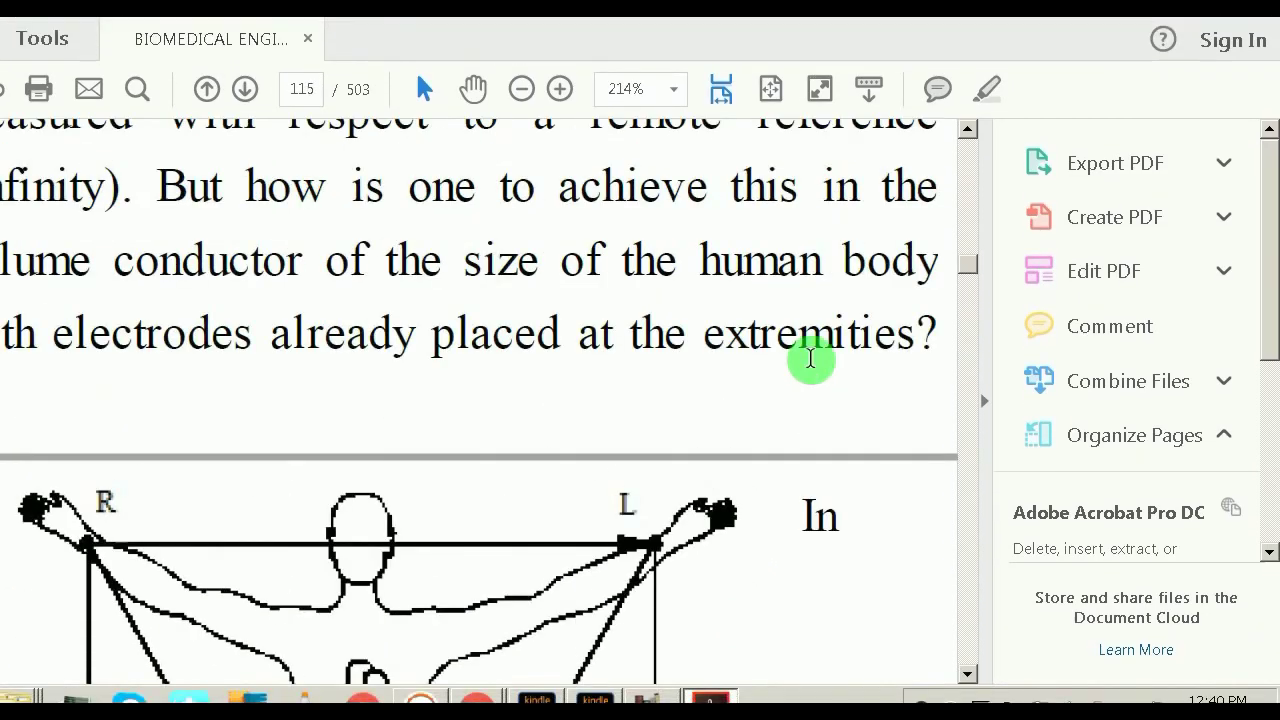
{"action": "scroll", "coordinate": [811, 360], "scroll_direction": "down", "scroll_amount": 5}
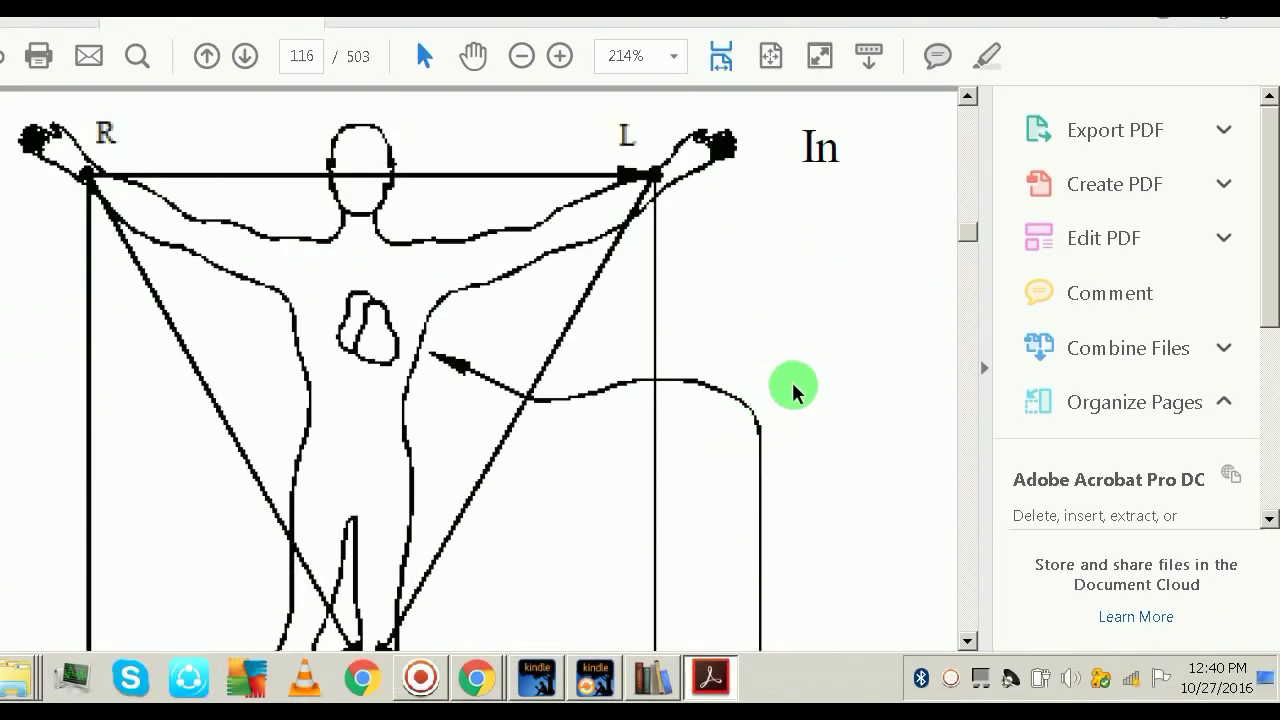
{"action": "scroll", "coordinate": [800, 360], "scroll_direction": "down", "scroll_amount": 8}
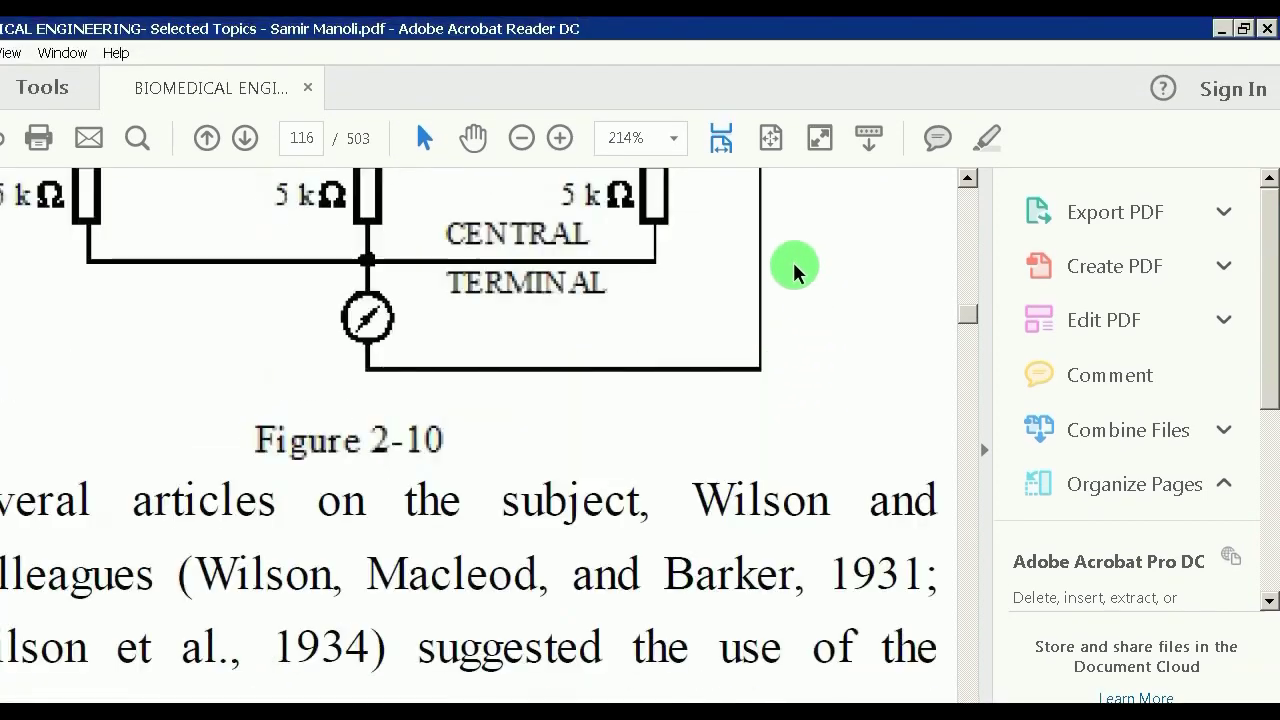
{"action": "scroll", "coordinate": [797, 275], "scroll_direction": "down", "scroll_amount": 4}
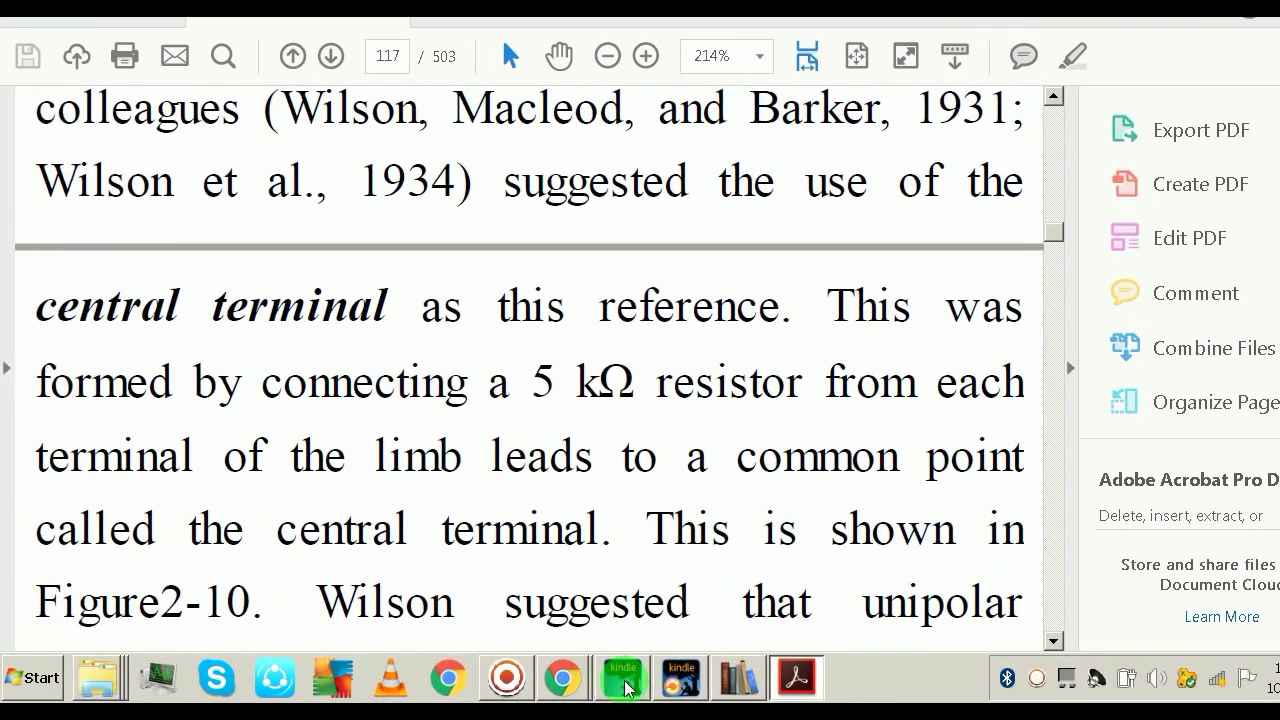
Step: Bring Kindle Converter forward and select the Steve Jobs book marked done
{"action": "left_click", "coordinate": [624, 678]}
{"action": "left_click", "coordinate": [680, 678]}
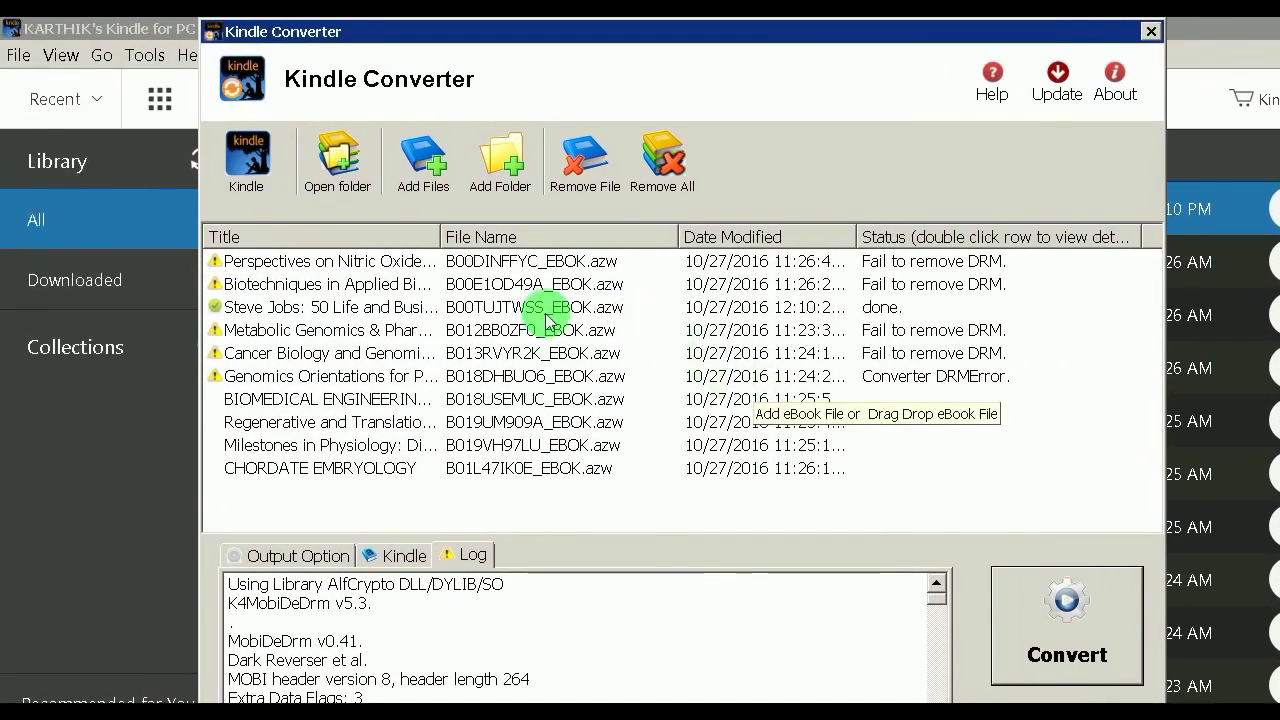
{"action": "left_click", "coordinate": [459, 285]}
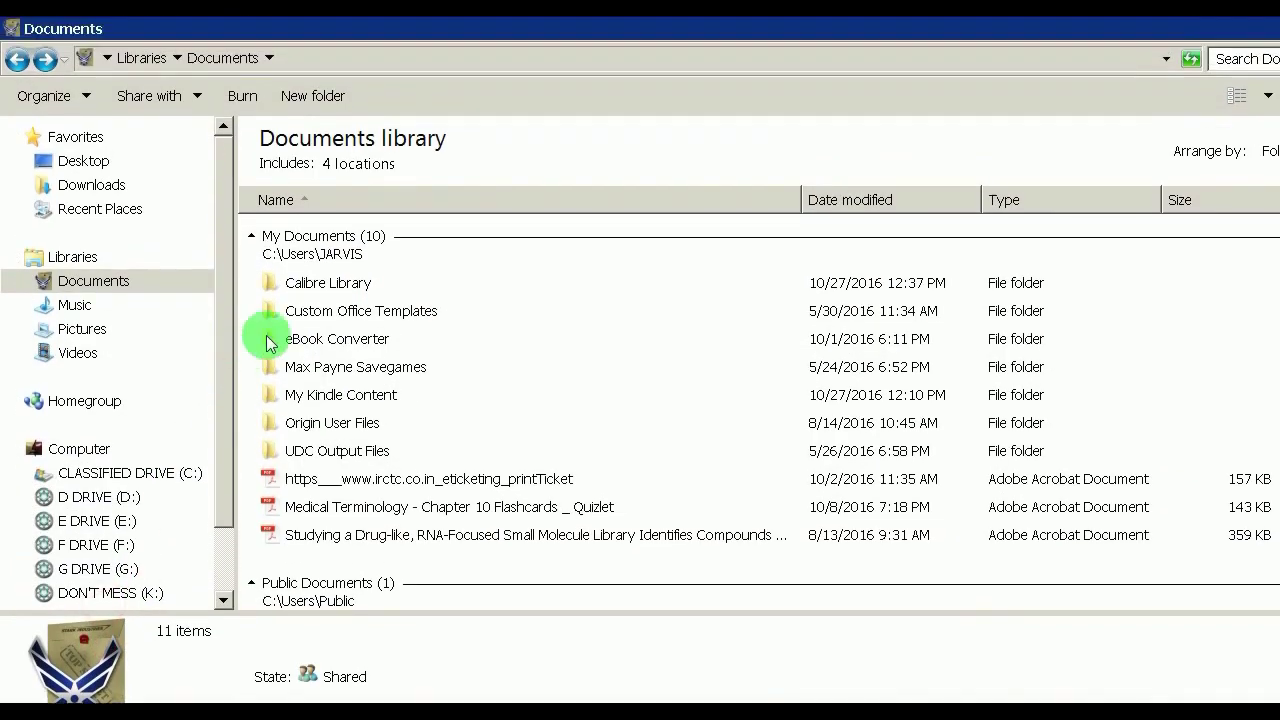
Step: Open the Steve Jobs nodrm PDF from Documents\eBook Converter\Kindle Converter
{"action": "double_click", "coordinate": [336, 340]}
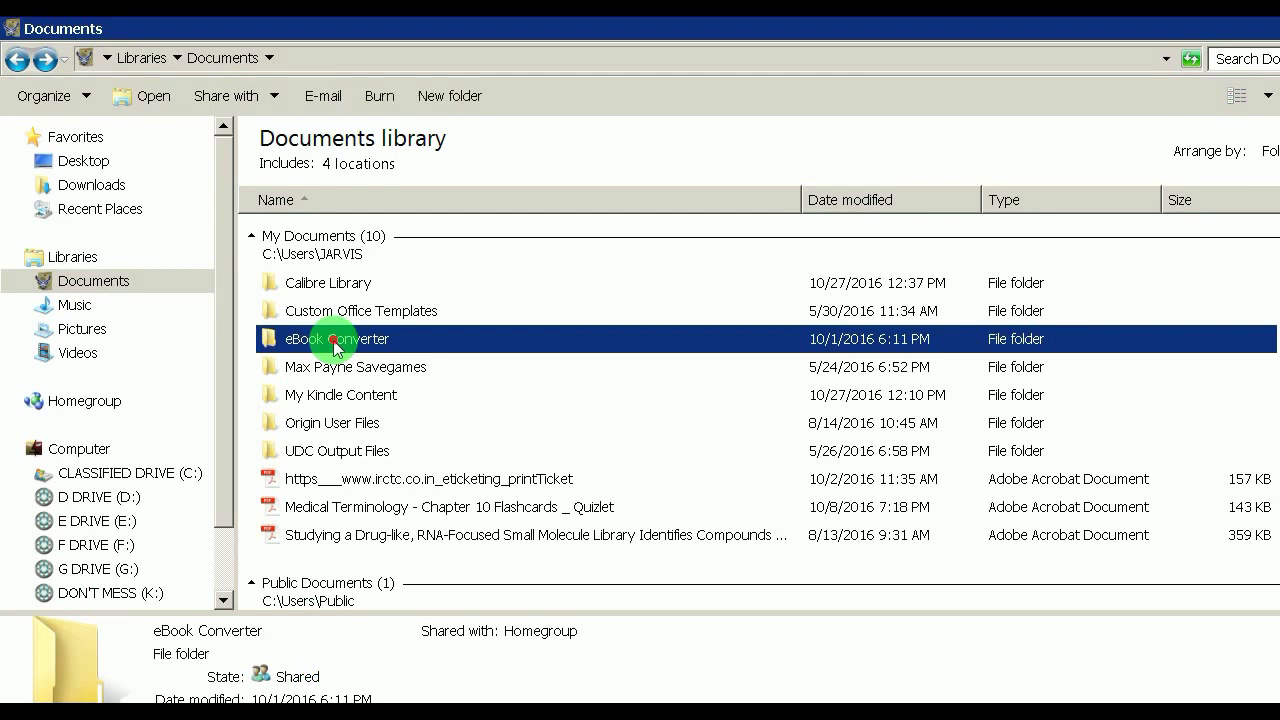
{"action": "left_click", "coordinate": [396, 342]}
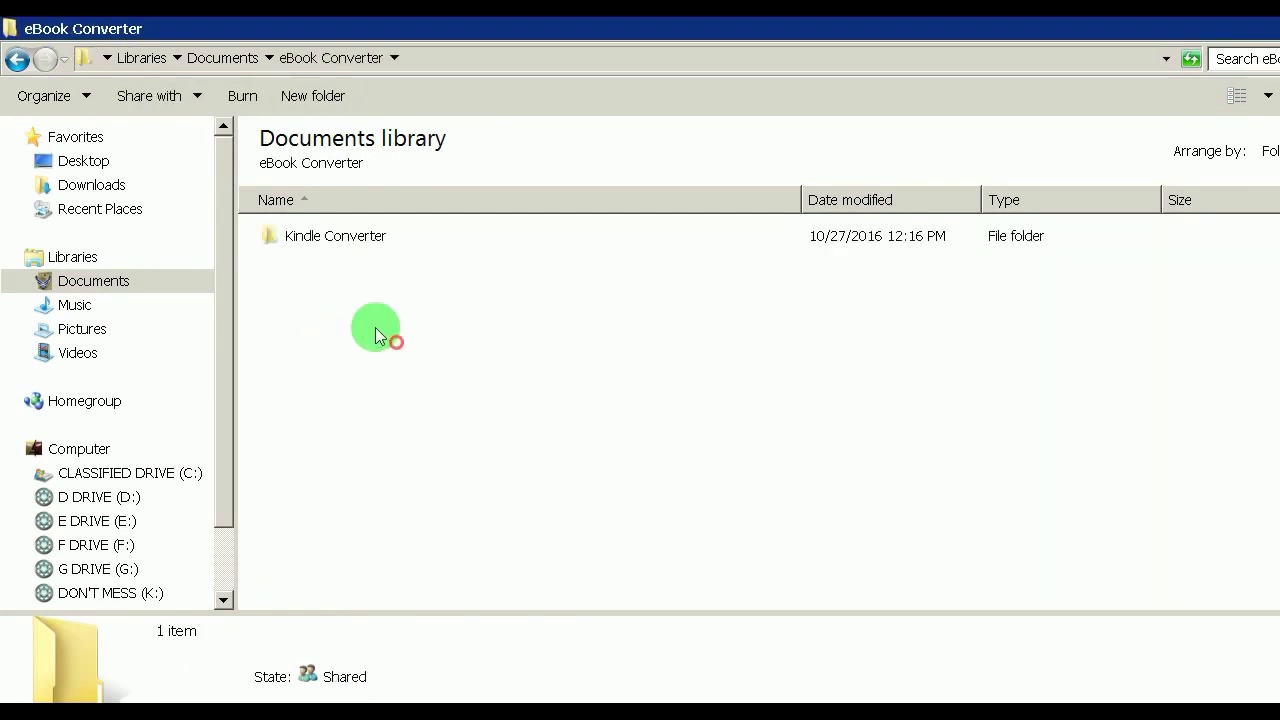
{"action": "double_click", "coordinate": [336, 240]}
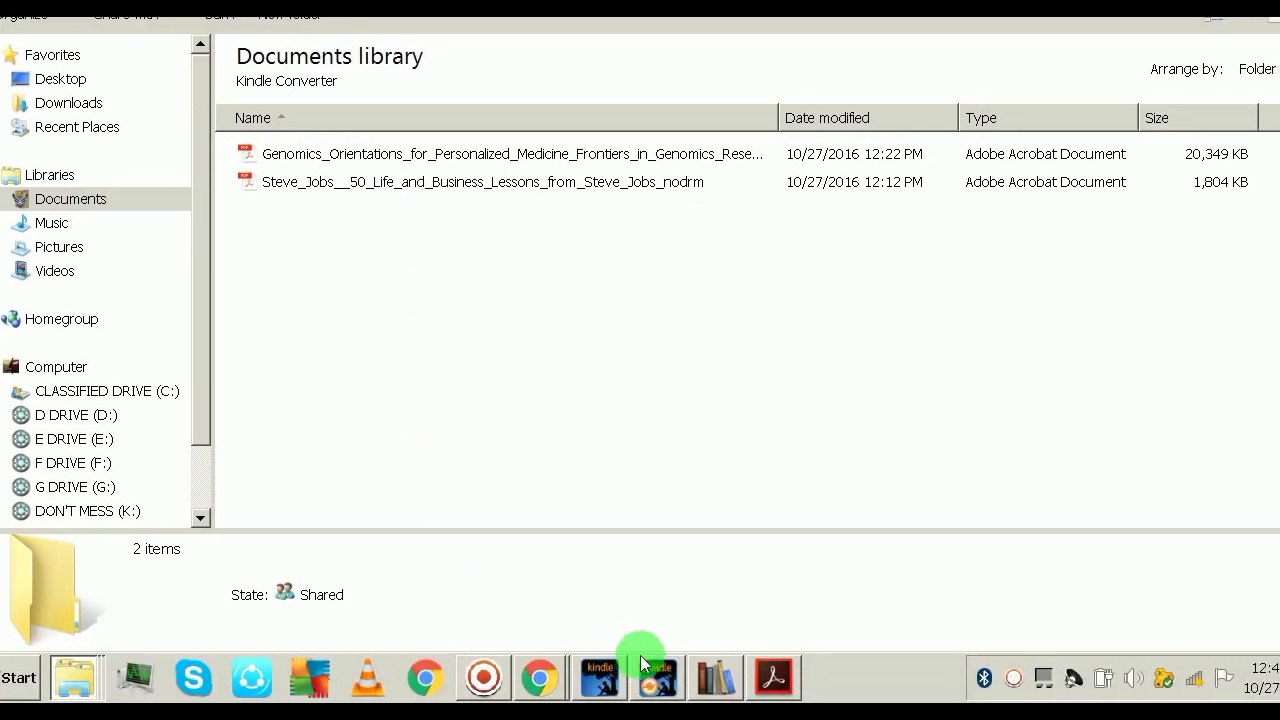
{"action": "left_click", "coordinate": [640, 687]}
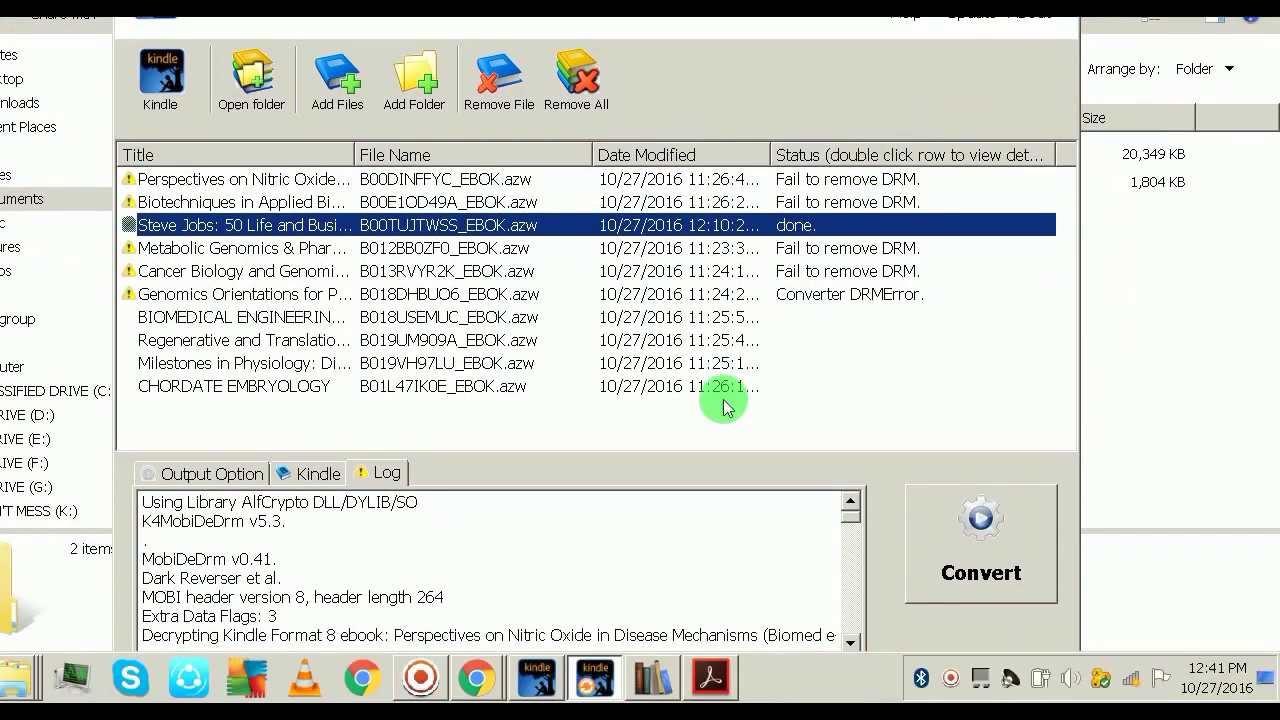
{"action": "left_click", "coordinate": [117, 676]}
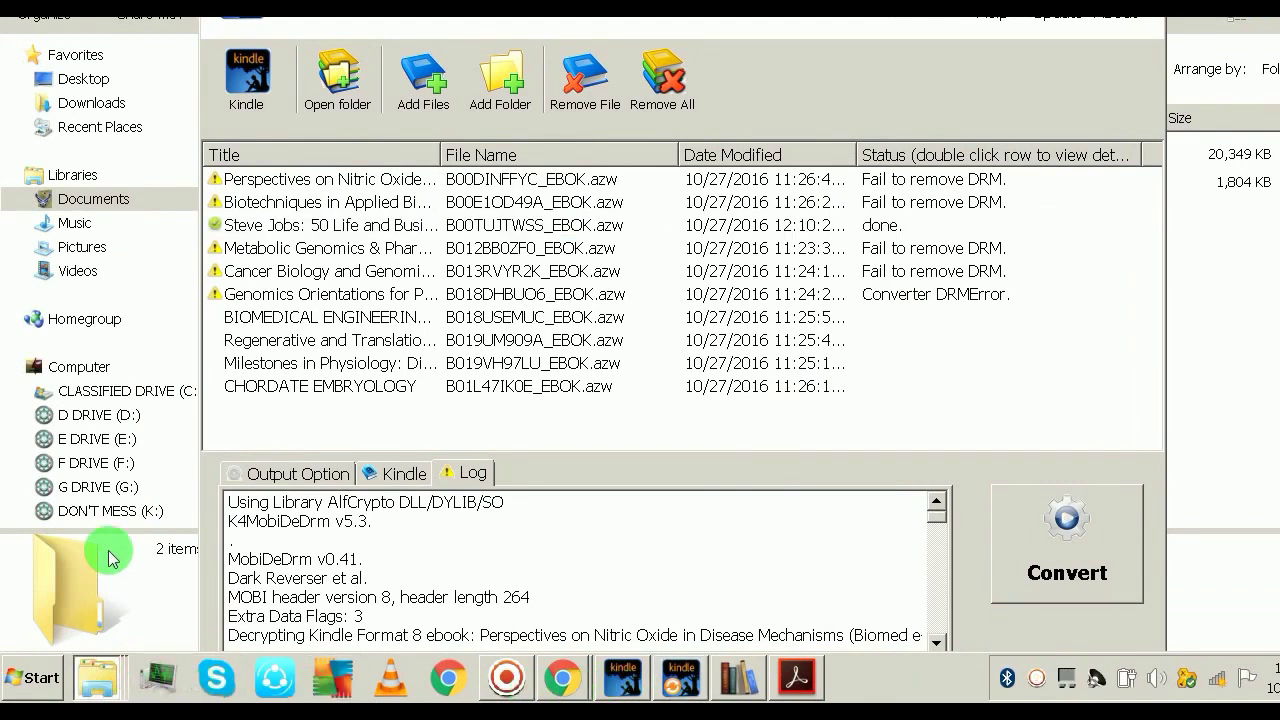
{"action": "left_click", "coordinate": [112, 558]}
{"action": "left_click", "coordinate": [459, 188]}
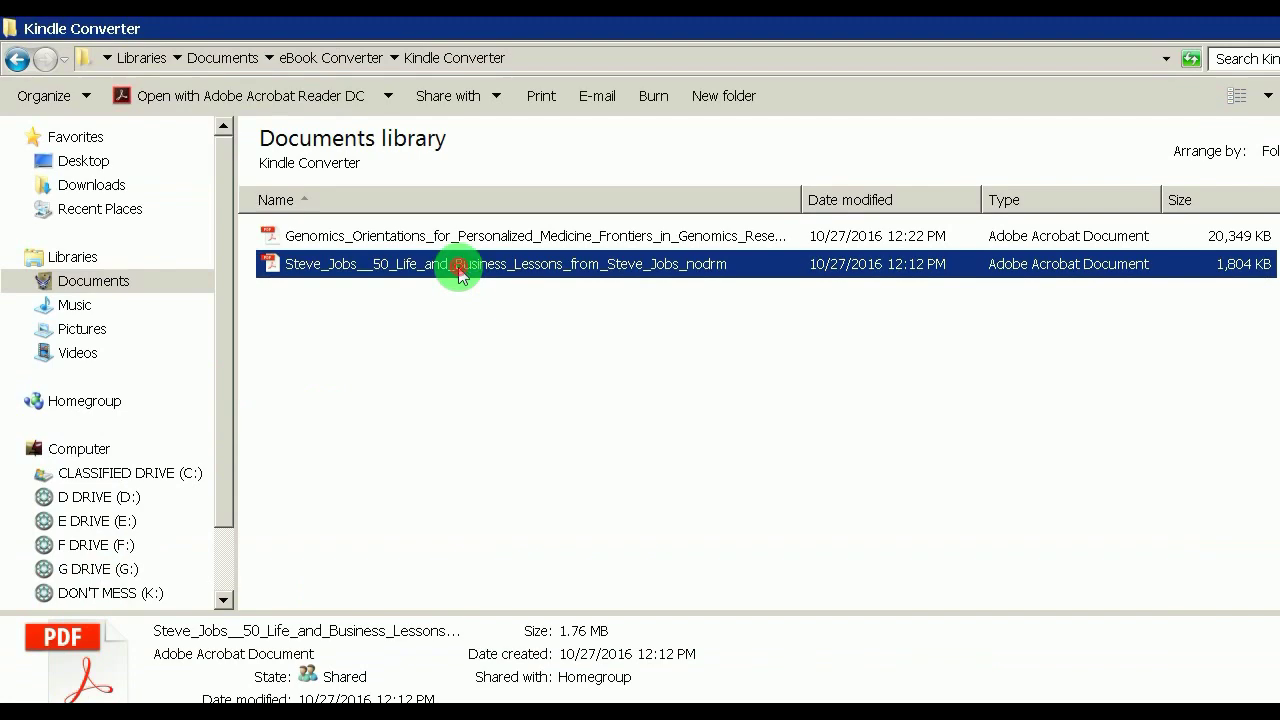
{"action": "double_click", "coordinate": [459, 266]}
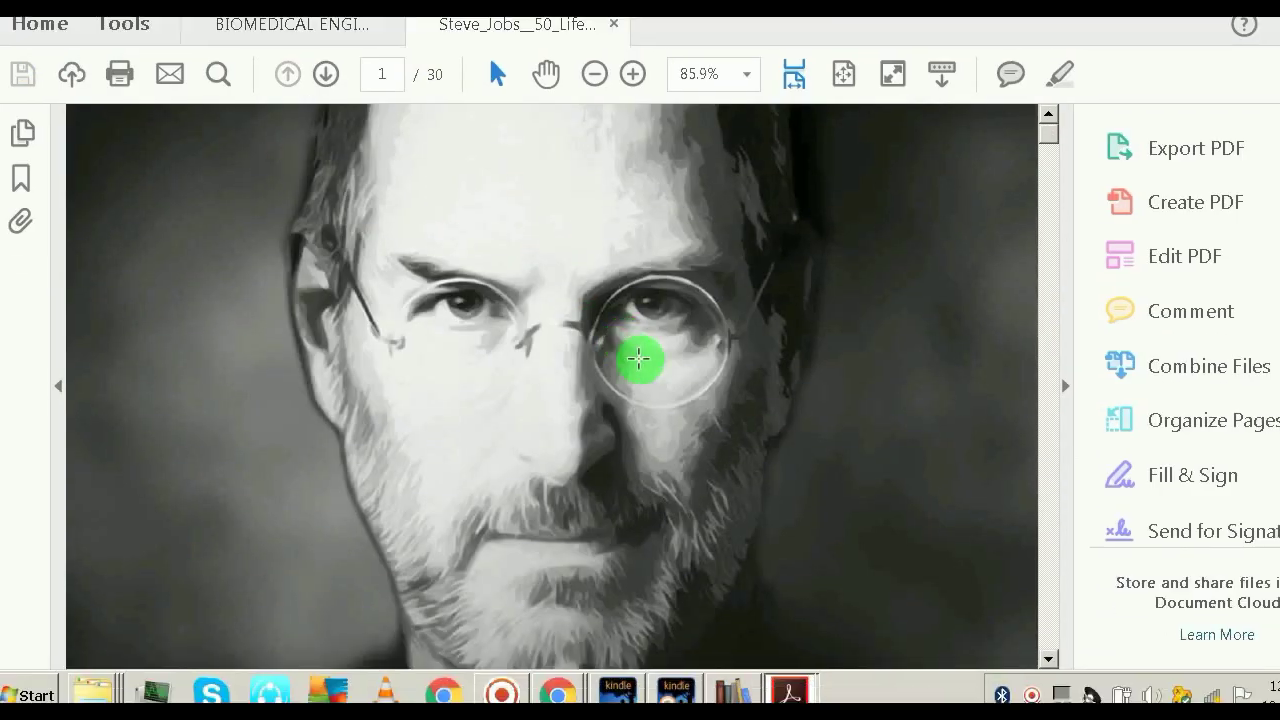
Step: Scroll through the 30-page Steve Jobs nodrm PDF, then bring Kindle Converter back to the front
{"action": "scroll", "coordinate": [638, 358], "scroll_direction": "down", "scroll_amount": 5}
{"action": "scroll", "coordinate": [638, 358], "scroll_direction": "down", "scroll_amount": 4}
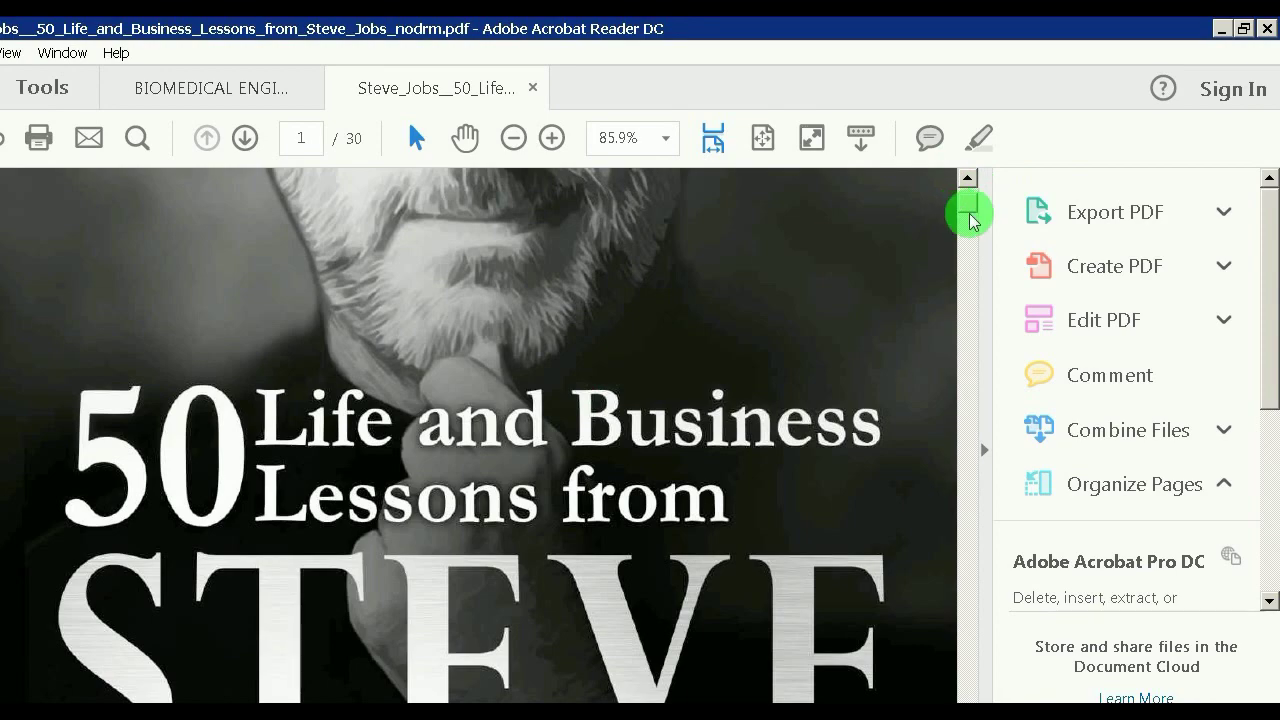
{"action": "left_click_drag", "start_coordinate": [970, 208], "coordinate": [971, 240]}
{"action": "scroll", "coordinate": [740, 366], "scroll_direction": "down", "scroll_amount": 10}
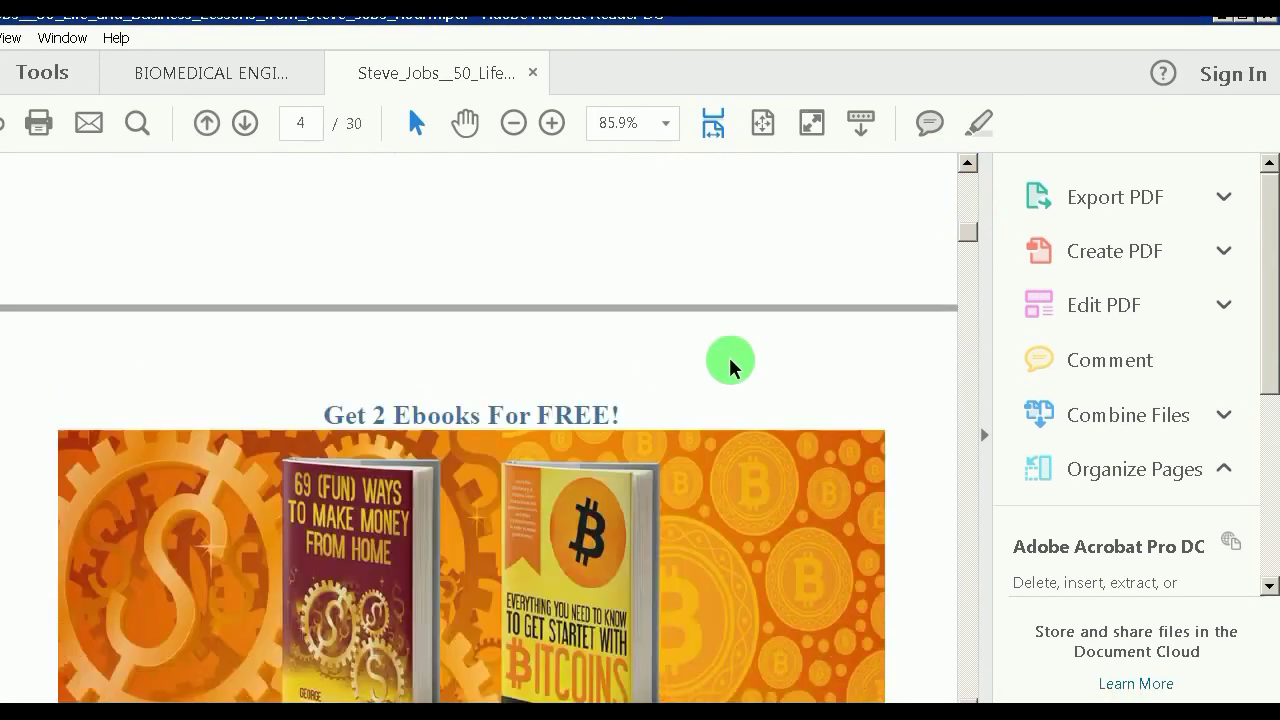
{"action": "scroll", "coordinate": [728, 358], "scroll_direction": "up", "scroll_amount": 5}
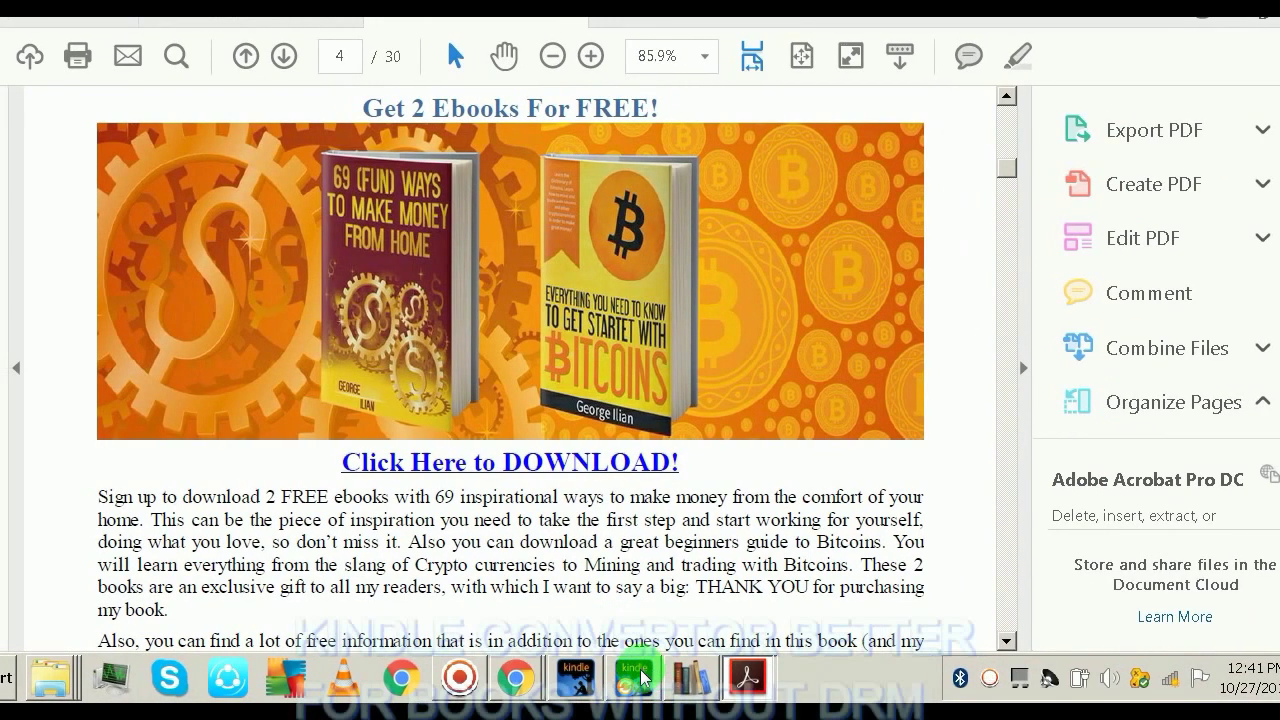
{"action": "left_click", "coordinate": [630, 677]}
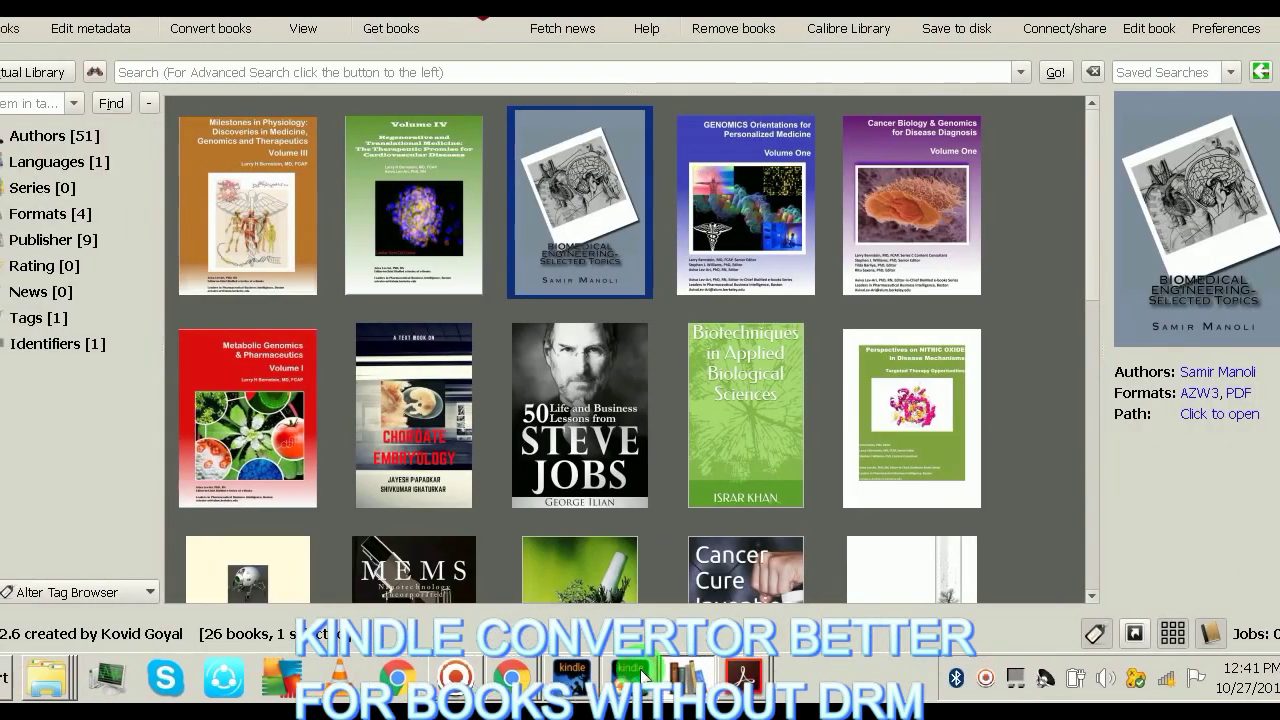
{"action": "left_click", "coordinate": [643, 678]}
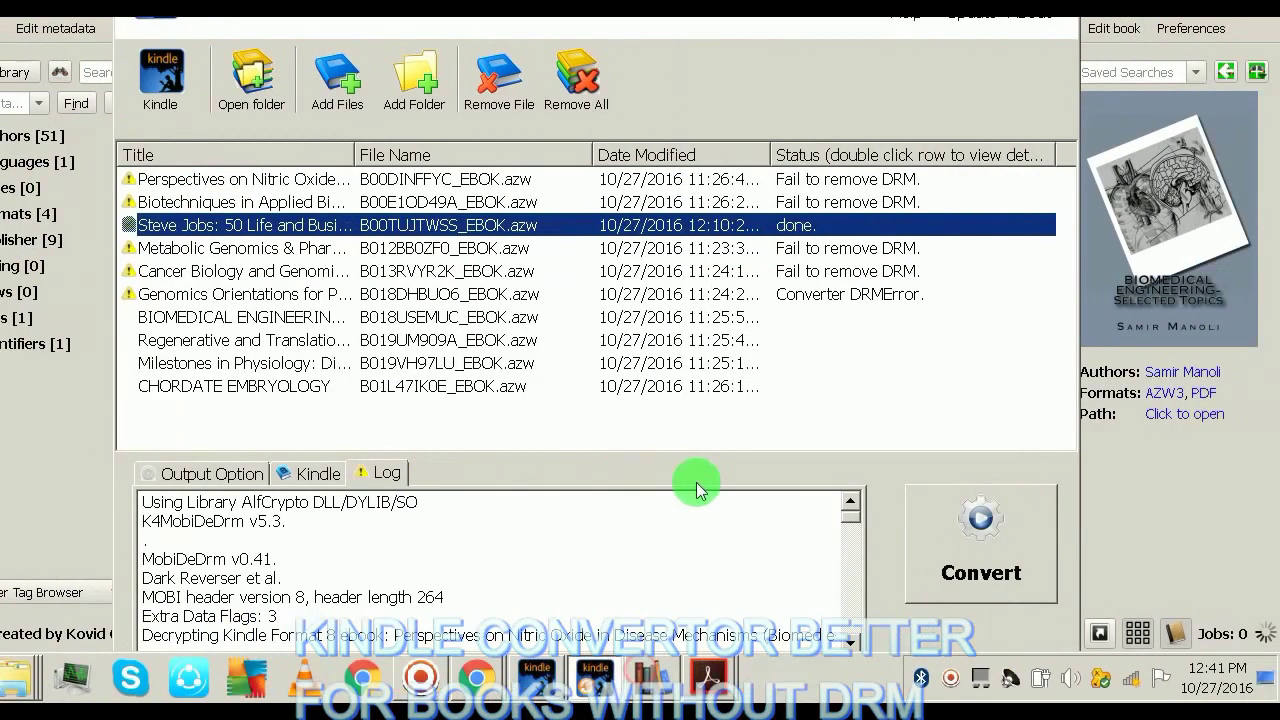